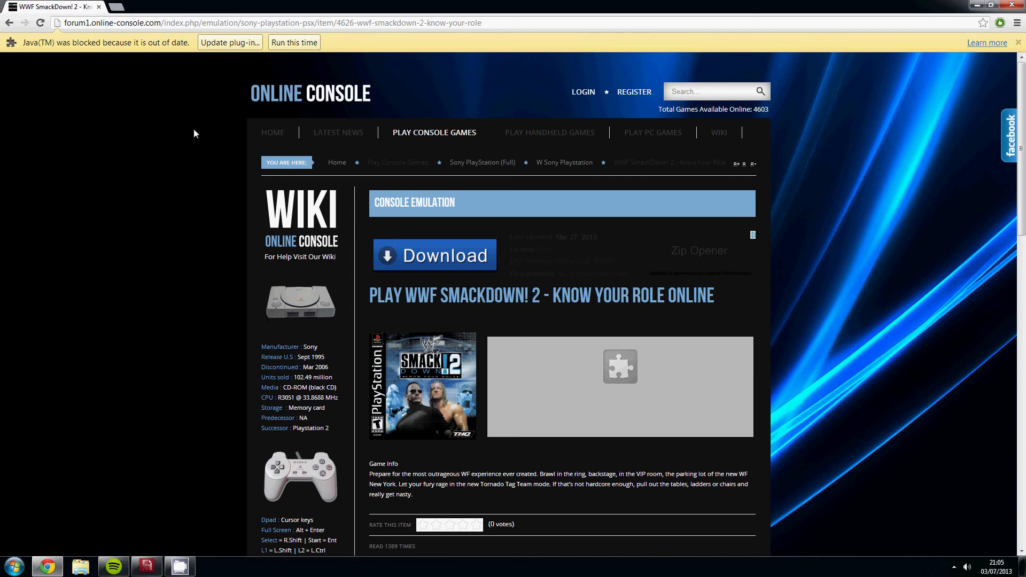
Step: Allow the blocked Java loader applet to run, accepting its risk, and launch WWF SmackDown! 2: Know Your Role with the game launcher
{"action": "left_click", "coordinate": [295, 42]}
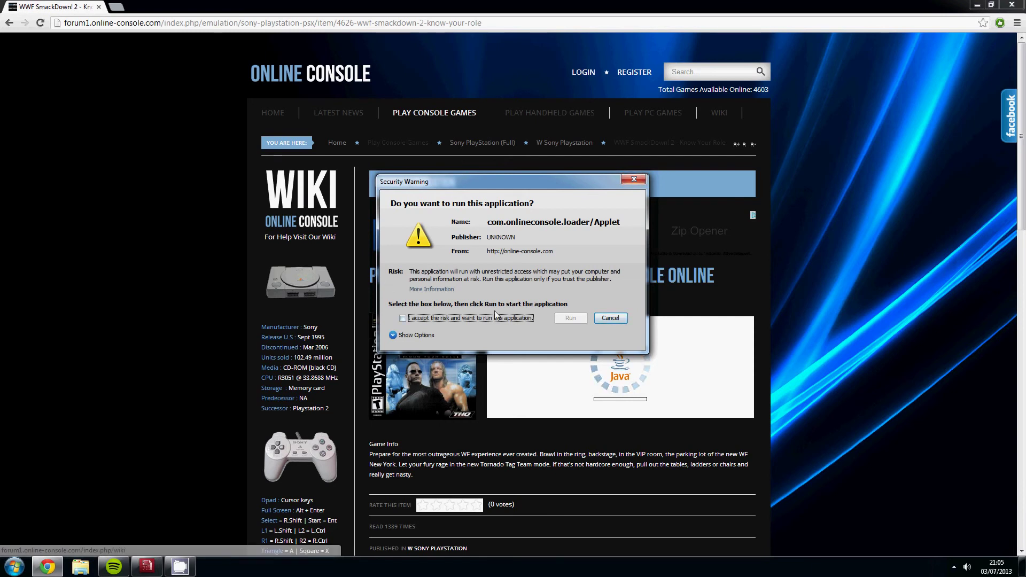
{"action": "left_click", "coordinate": [458, 318]}
{"action": "left_click", "coordinate": [416, 335]}
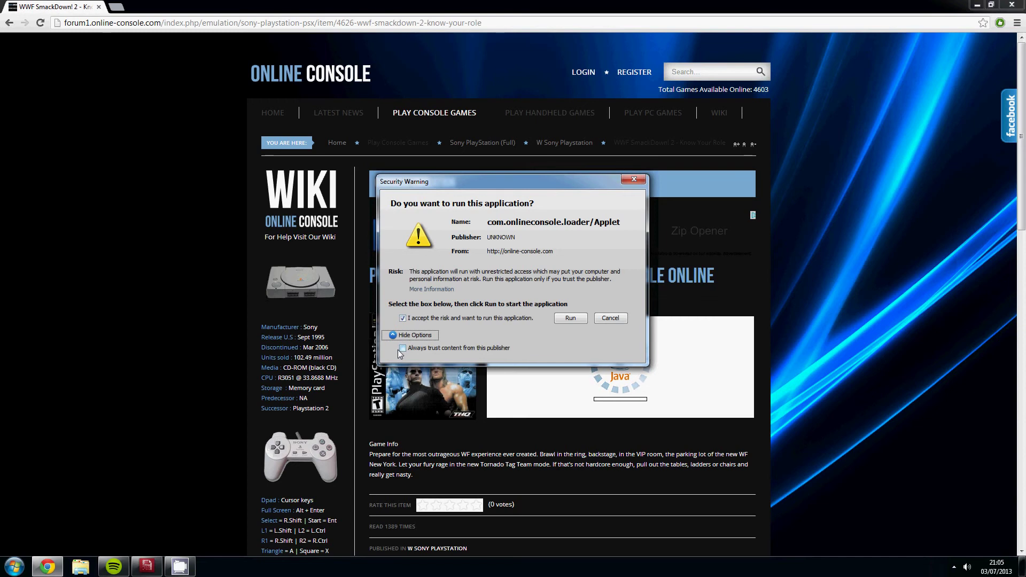
{"action": "left_click", "coordinate": [572, 319]}
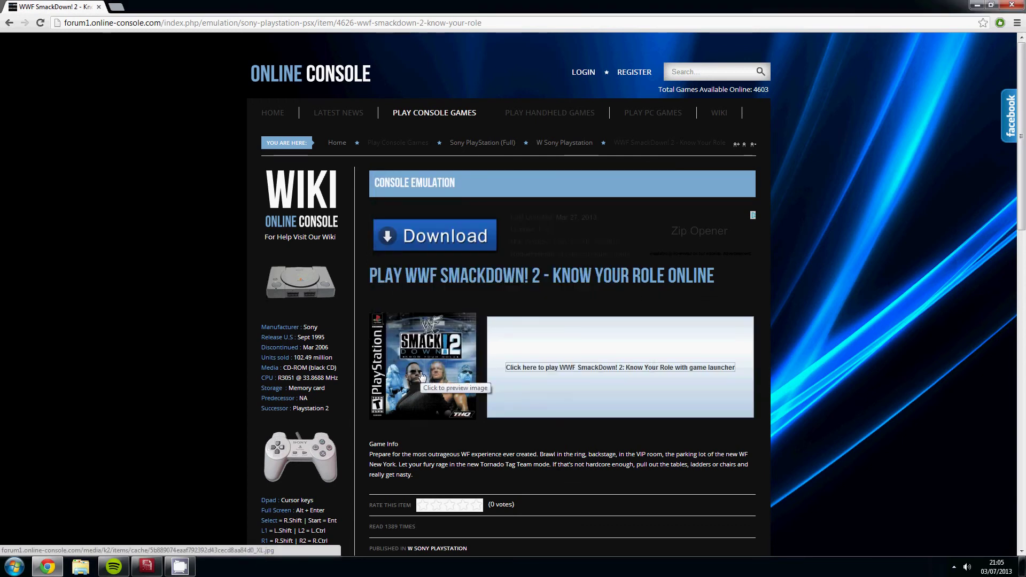
{"action": "left_click", "coordinate": [613, 380]}
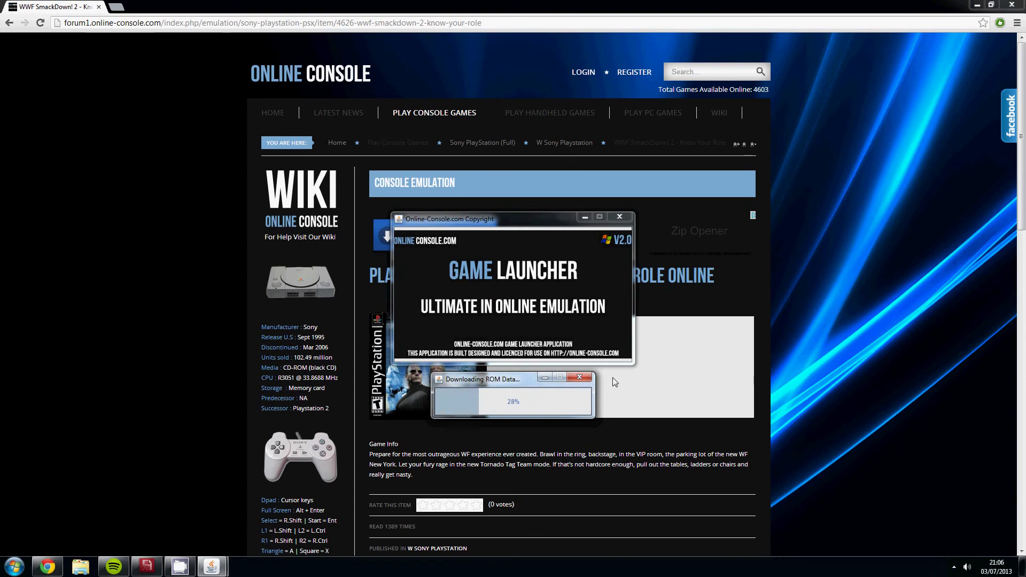
{"action": "left_click", "coordinate": [974, 5]}
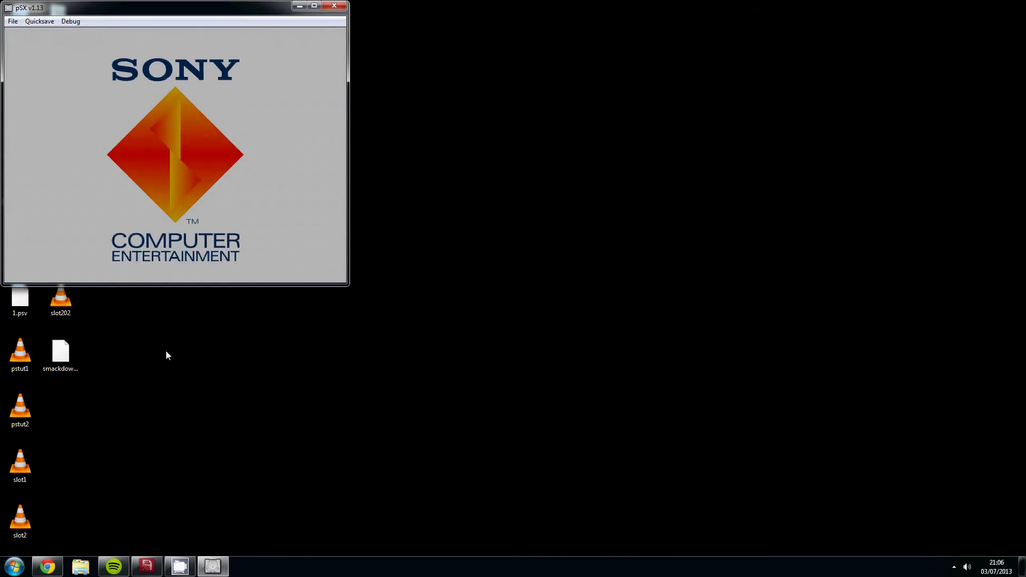
Step: In the emulator's memory card configuration, set Slot 1 to a new card file named memorycard1.bin on the Desktop
{"action": "left_click", "coordinate": [13, 21]}
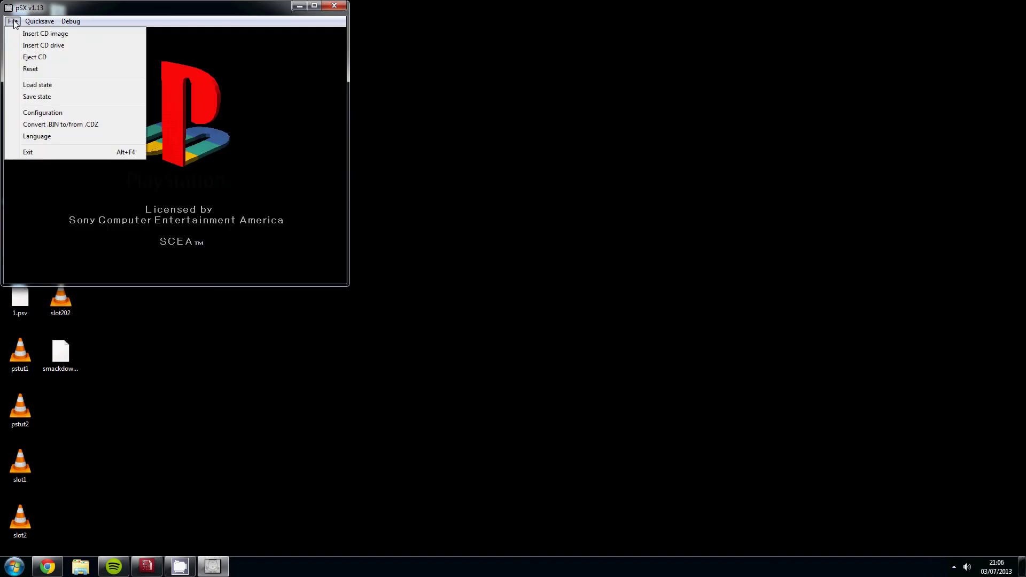
{"action": "left_click", "coordinate": [44, 116]}
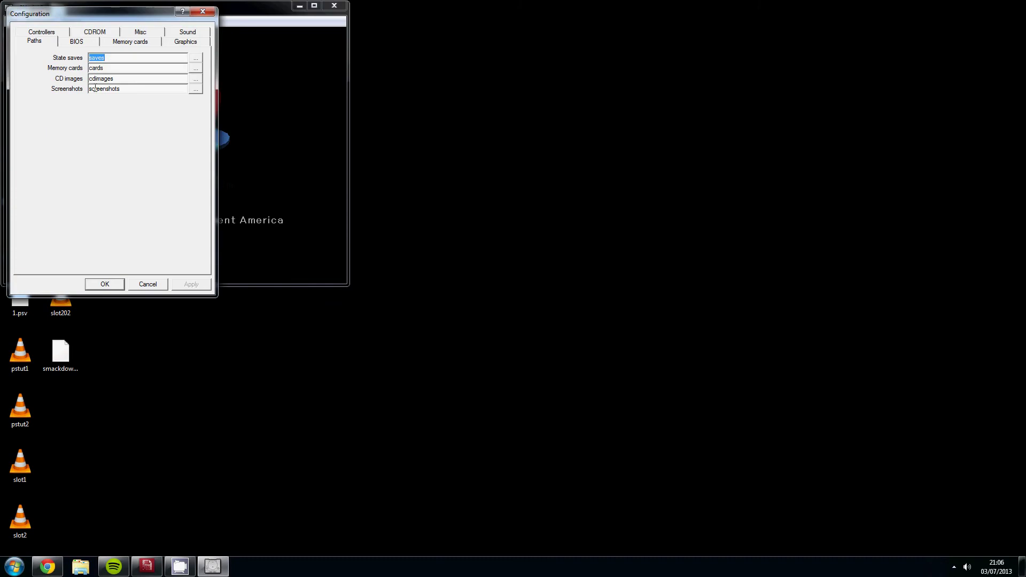
{"action": "left_click", "coordinate": [130, 41]}
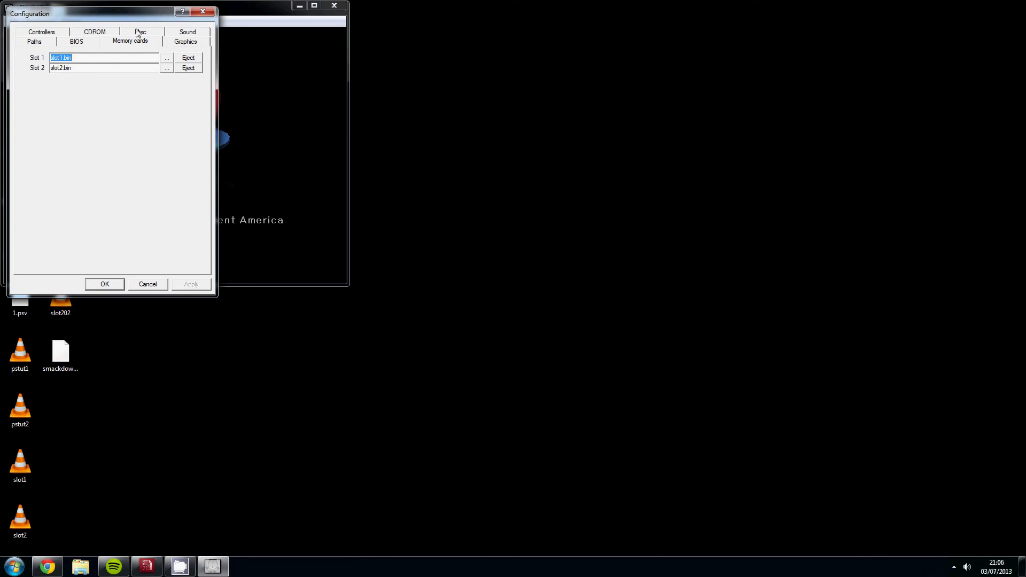
{"action": "left_click", "coordinate": [165, 58]}
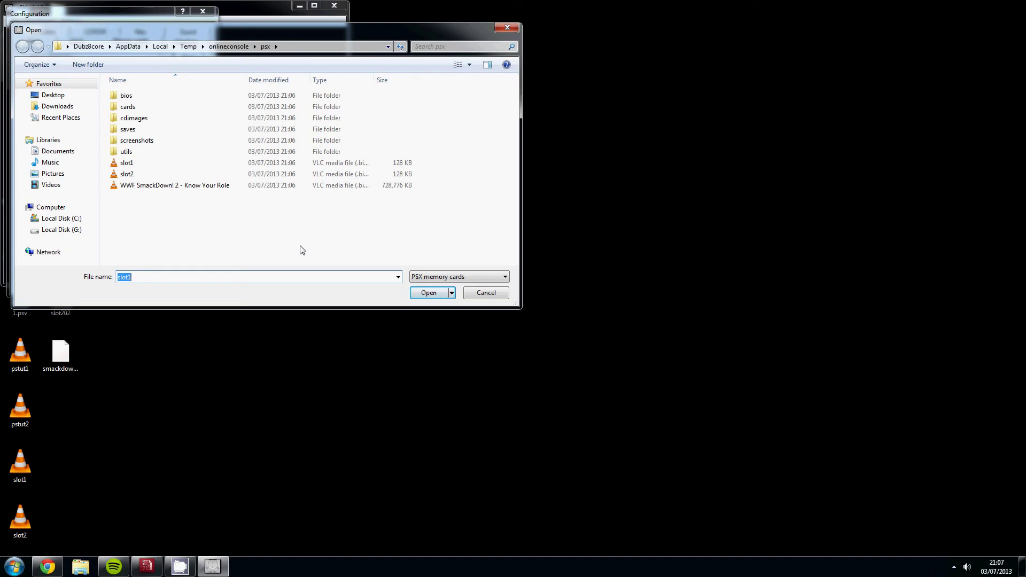
{"action": "left_click", "coordinate": [46, 98]}
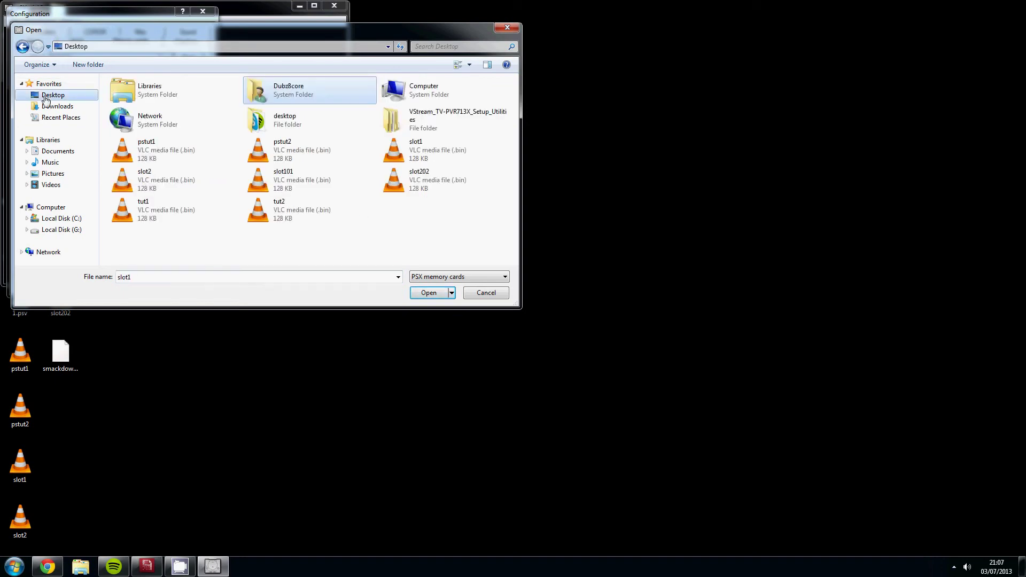
{"action": "left_click", "coordinate": [256, 280]}
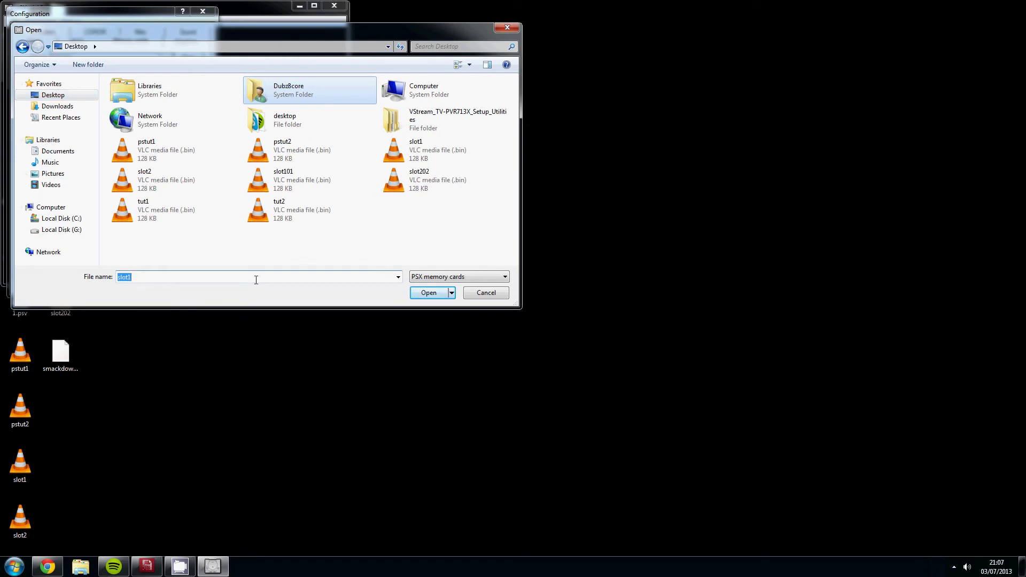
{"action": "type", "text": "mem"}
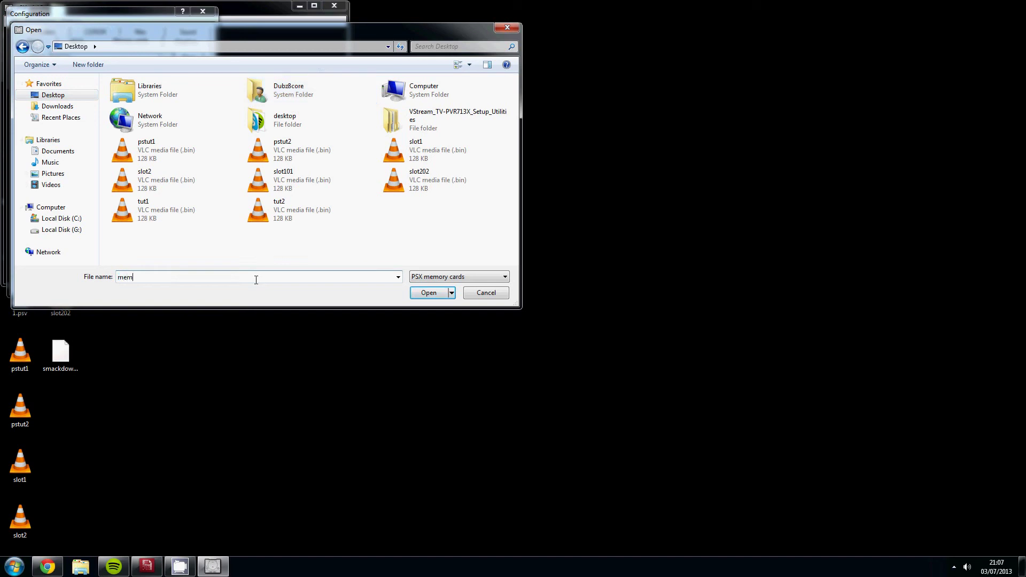
{"action": "type", "text": "orycard1.bin"}
{"action": "left_click", "coordinate": [428, 293]}
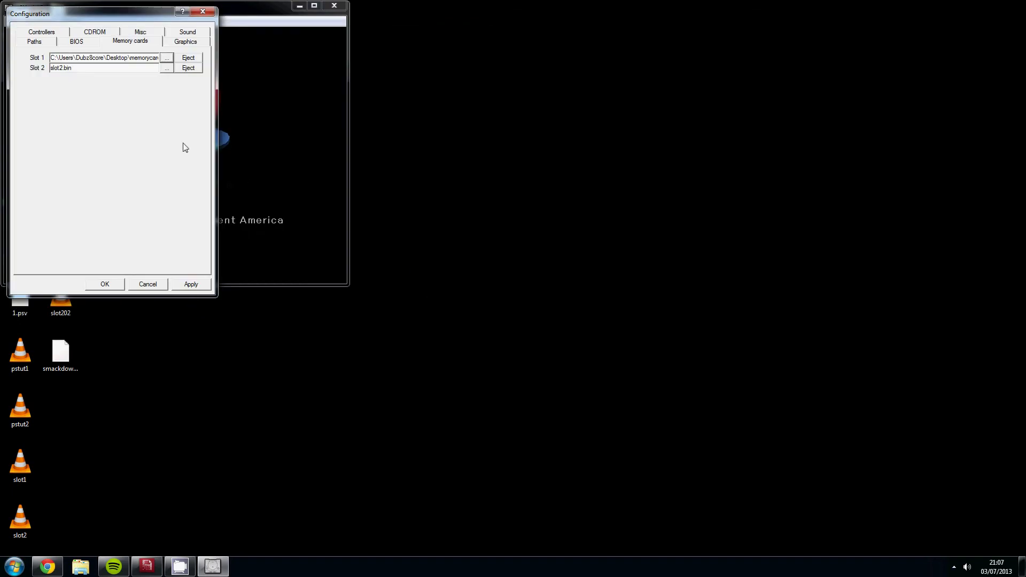
Step: Check the Slot 1 path, move the Configuration window clear of the desktop files, and apply the memory card change
{"action": "left_click_drag", "start_coordinate": [91, 56], "coordinate": [184, 61]}
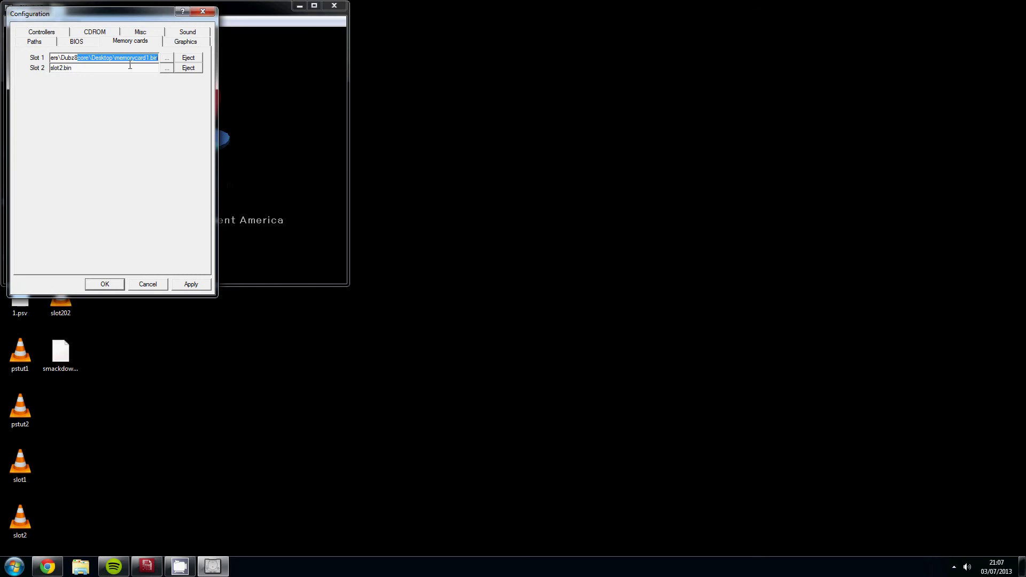
{"action": "left_click_drag", "start_coordinate": [149, 14], "coordinate": [451, 119]}
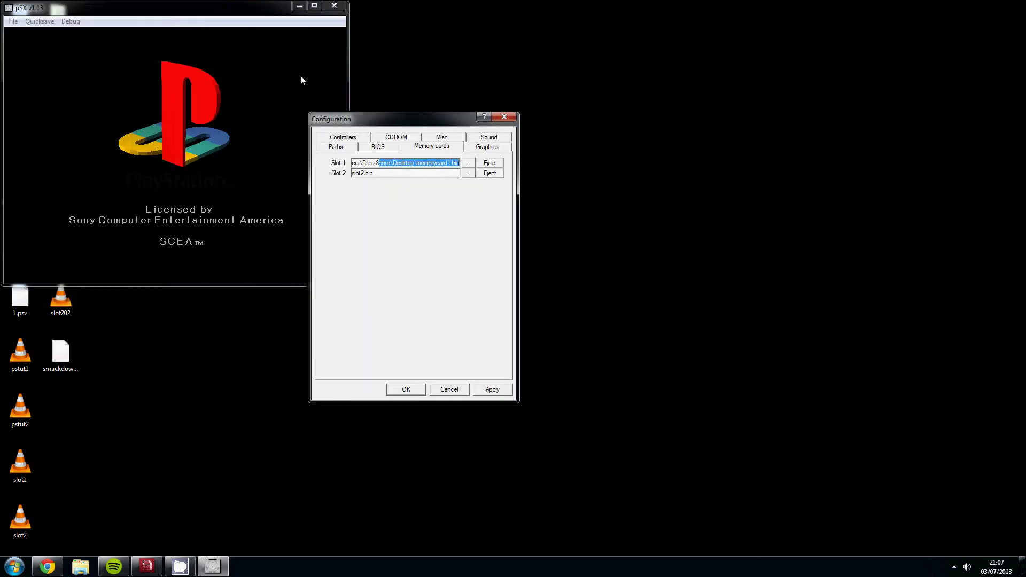
{"action": "left_click", "coordinate": [241, 15]}
{"action": "left_click", "coordinate": [493, 390]}
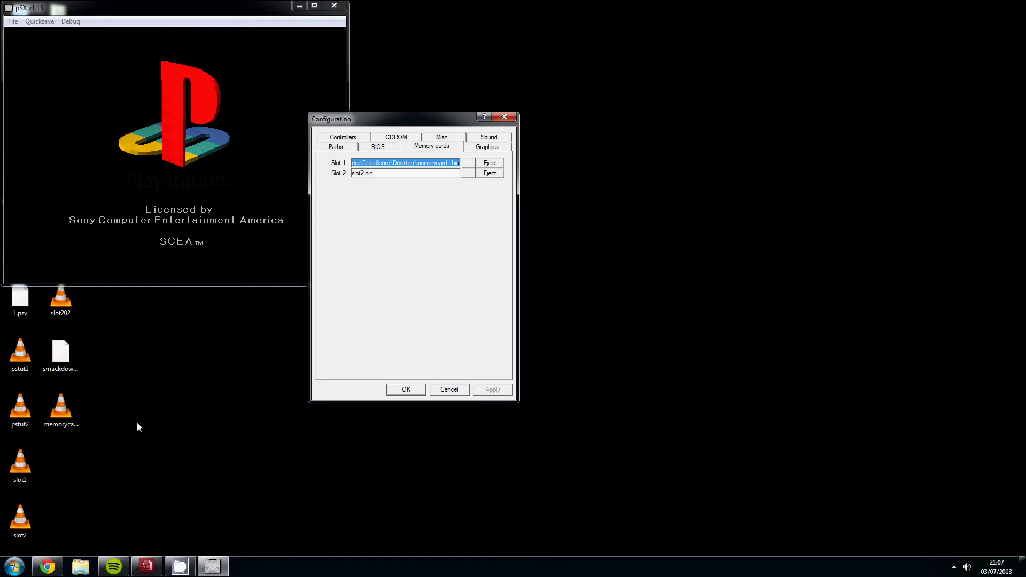
Step: Set memory card Slot 2 to a new file named card2.bin on the Desktop, apply it and close the configuration
{"action": "left_click", "coordinate": [465, 175]}
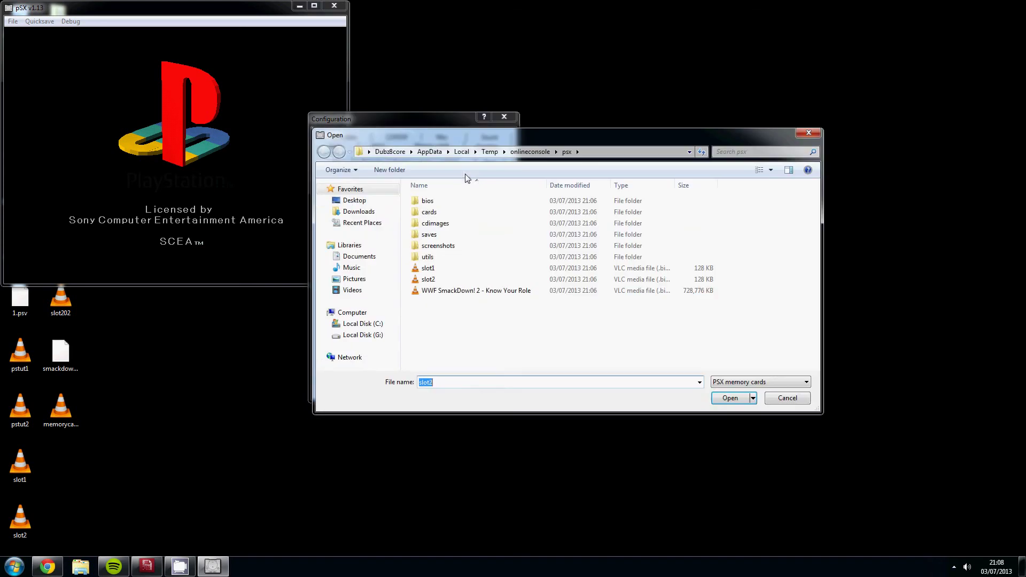
{"action": "left_click", "coordinate": [353, 203]}
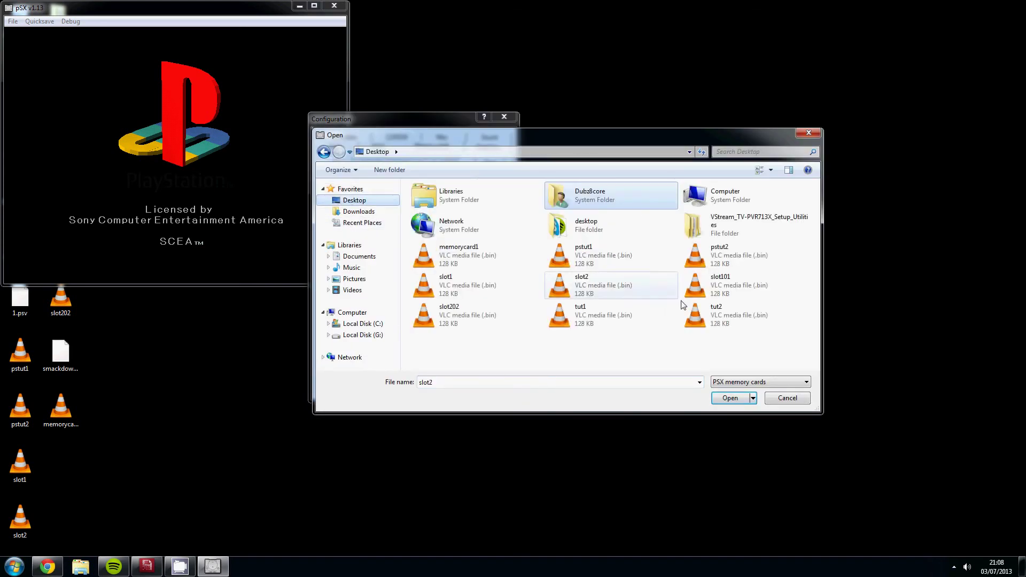
{"action": "double_click", "coordinate": [533, 386]}
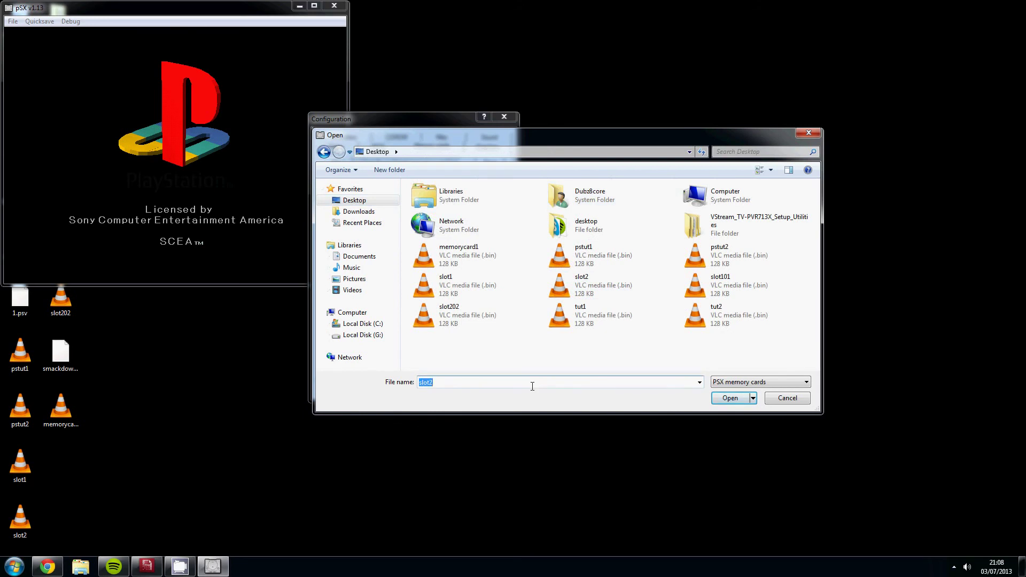
{"action": "type", "text": "card2.bin"}
{"action": "left_click", "coordinate": [729, 399]}
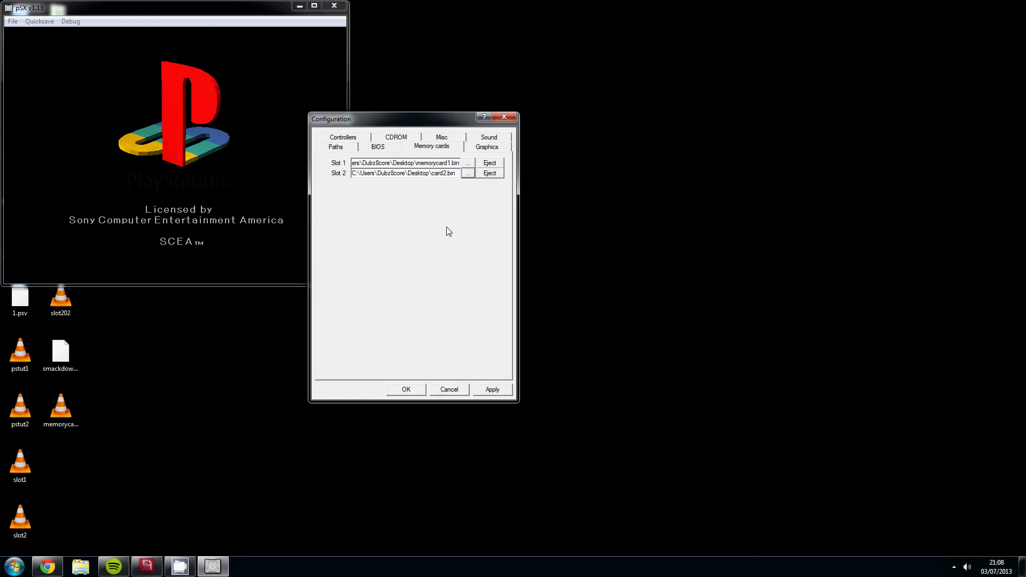
{"action": "left_click", "coordinate": [485, 387]}
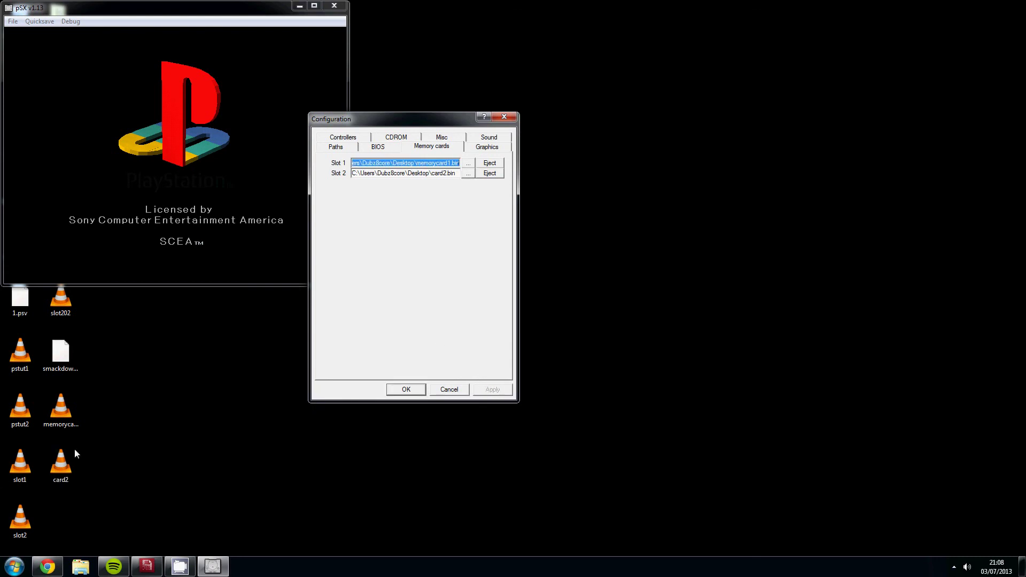
{"action": "left_click", "coordinate": [406, 389]}
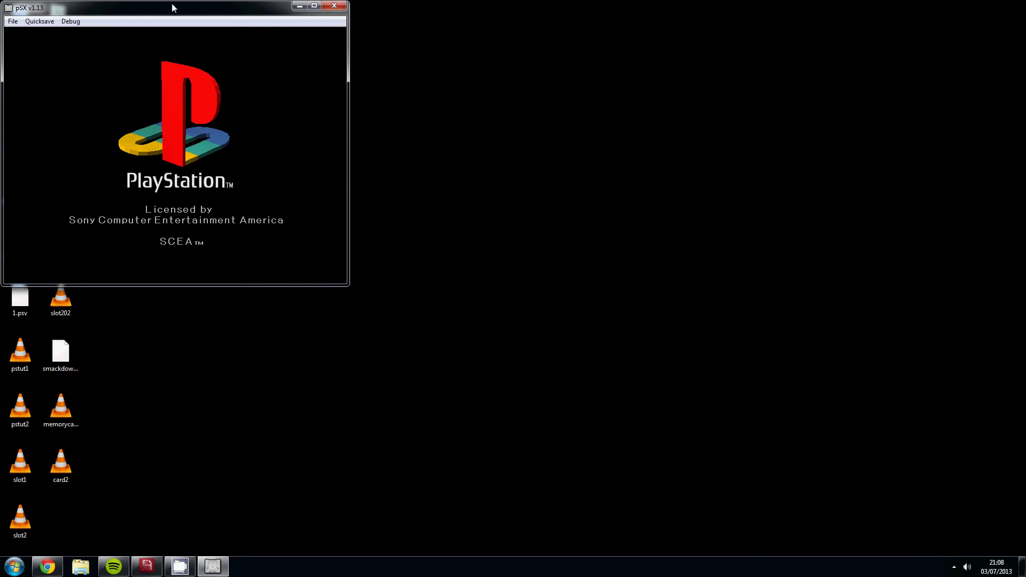
Step: Move the emulator window to the middle of the desktop and open Options from the game's main menu
{"action": "left_click_drag", "start_coordinate": [171, 7], "coordinate": [506, 141]}
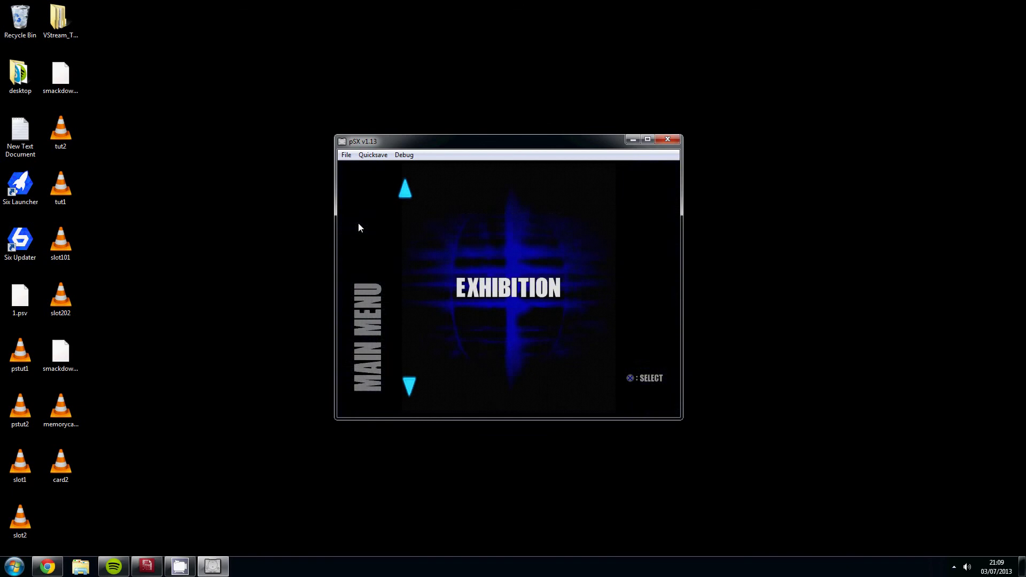
{"action": "key", "text": "Down"}
{"action": "key", "text": "Down"}
{"action": "key", "text": "Down"}
{"action": "key", "text": "Down"}
{"action": "key", "text": "Down"}
{"action": "key", "text": "Down"}
{"action": "key", "text": "Down"}
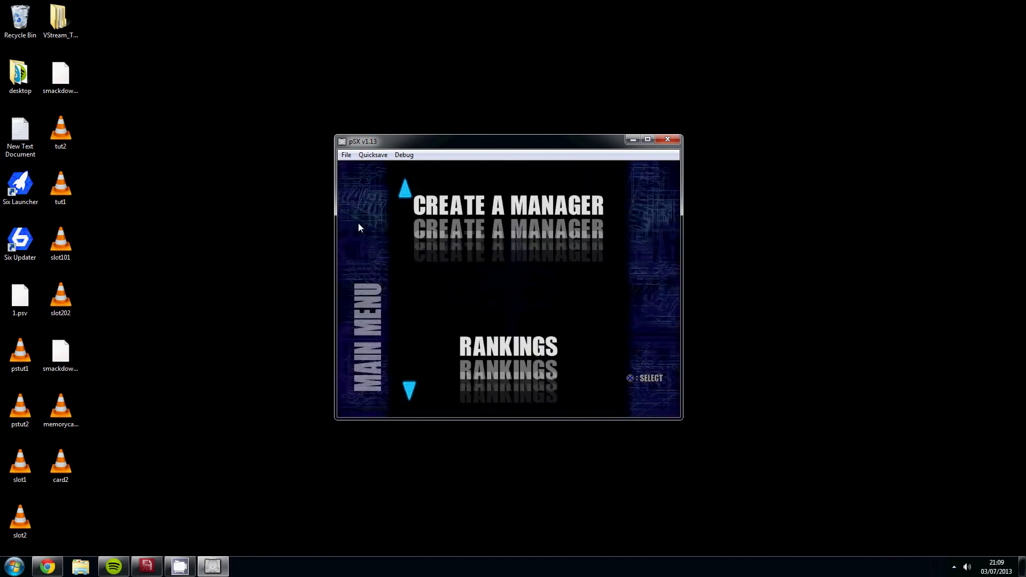
{"action": "key", "text": "Down"}
{"action": "key", "text": "Down"}
{"action": "key", "text": "Up"}
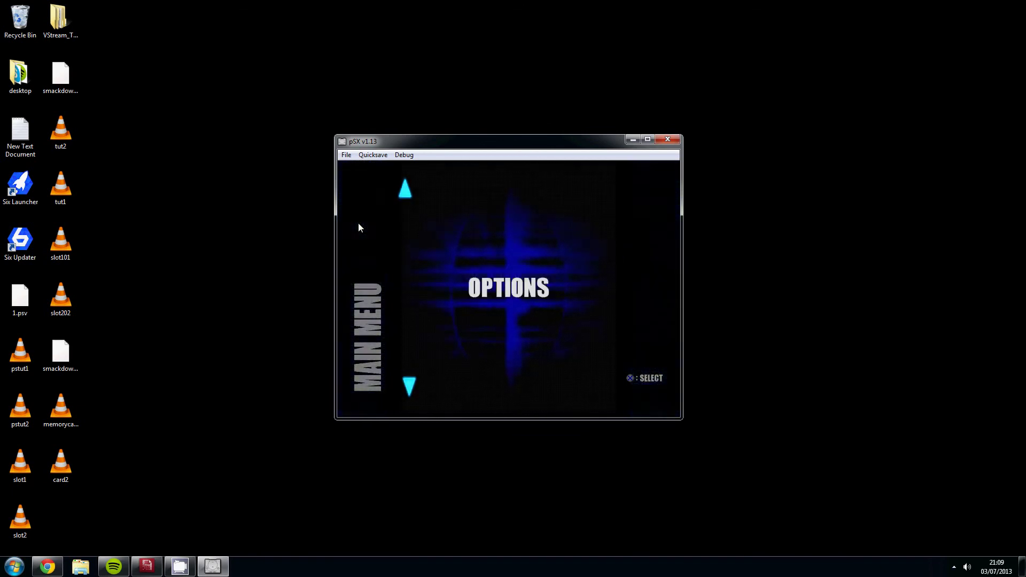
{"action": "key", "text": "x"}
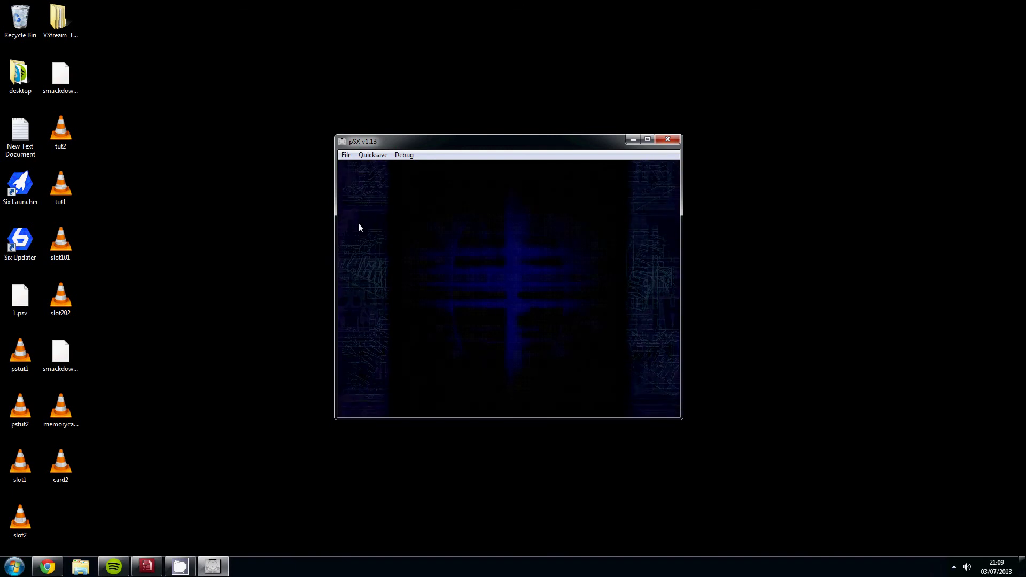
Step: Open the System Data page from the game's Options screen
{"action": "key", "text": "Down"}
{"action": "key", "text": "Down"}
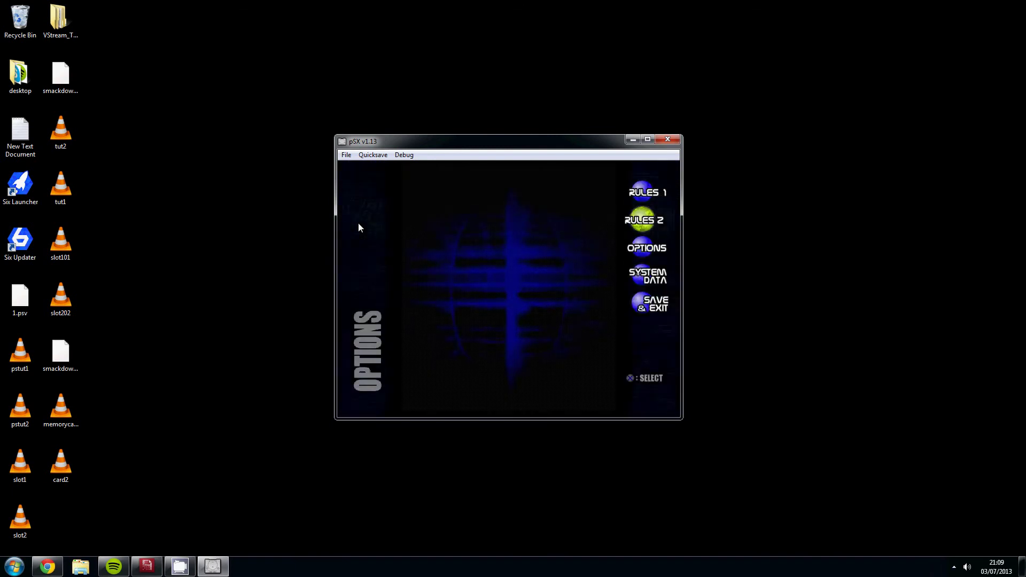
{"action": "key", "text": "Down"}
{"action": "key", "text": "Down"}
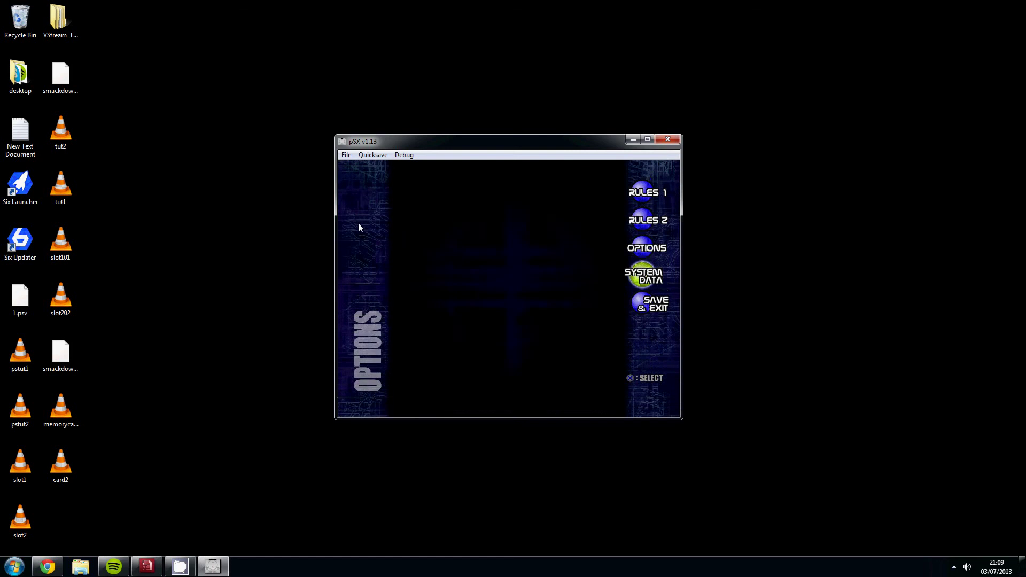
{"action": "key", "text": "x"}
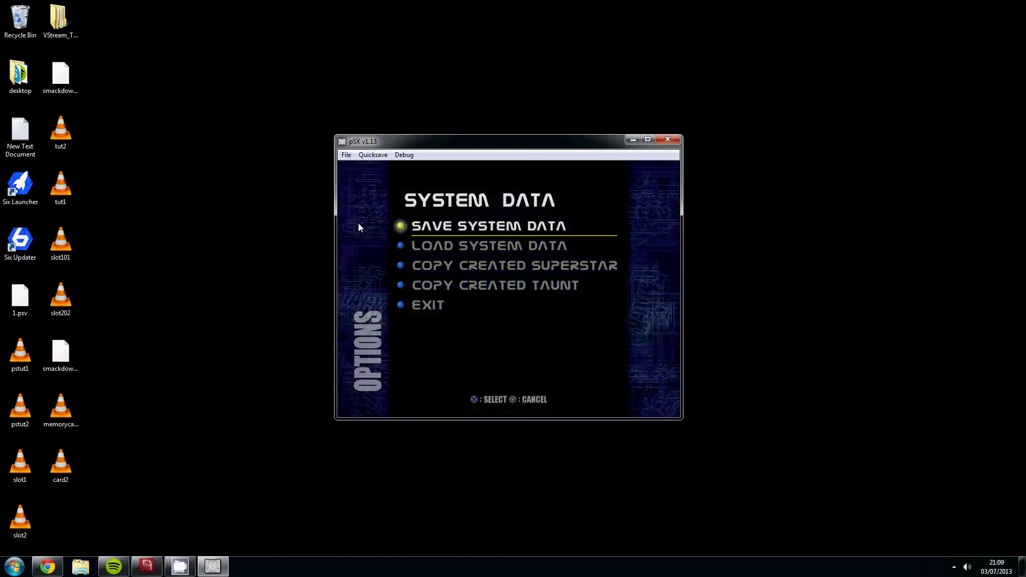
Step: Save the system data to the memory card, agreeing to format the card
{"action": "key", "text": "x"}
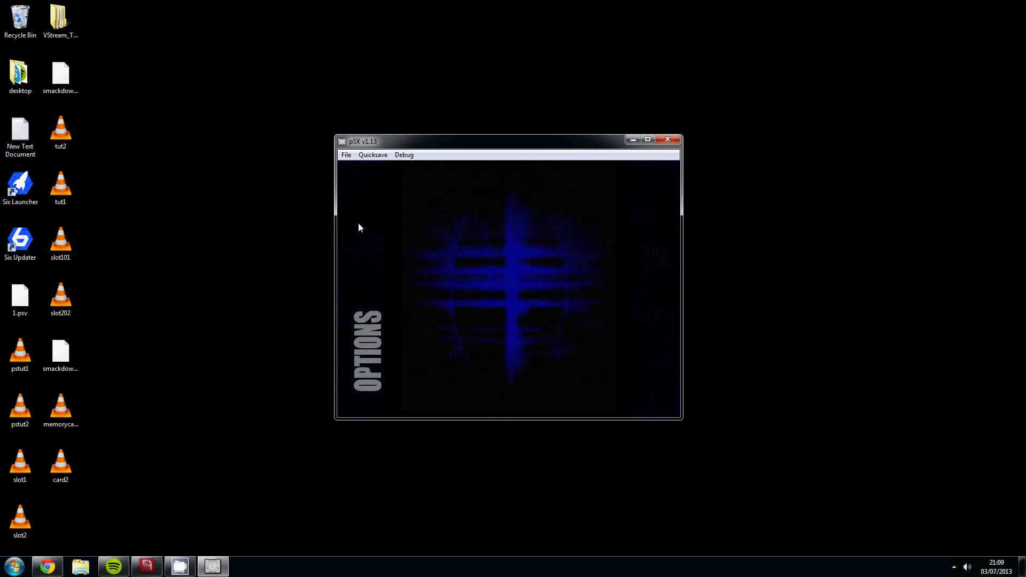
{"action": "key", "text": "Left"}
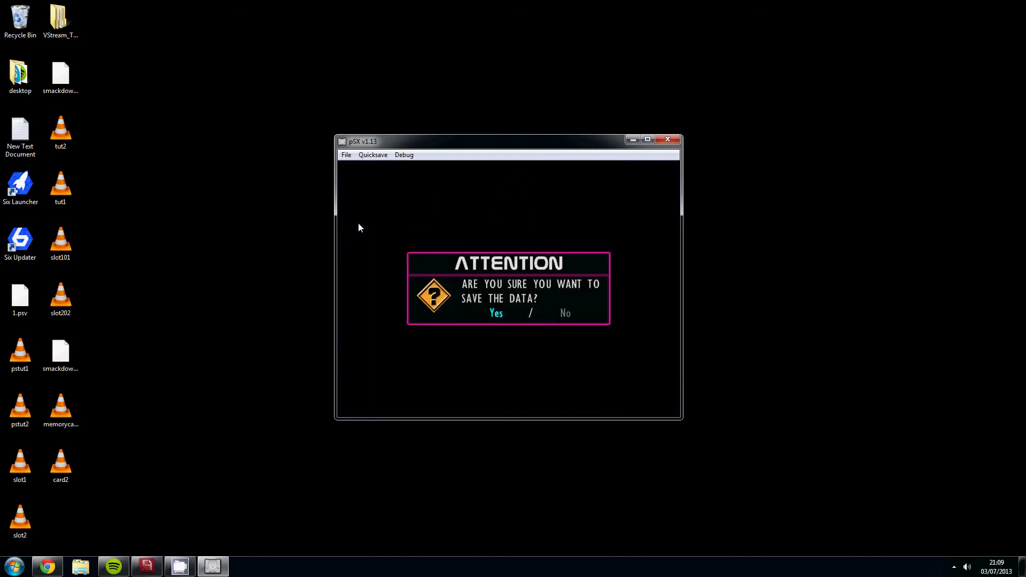
{"action": "key", "text": "x"}
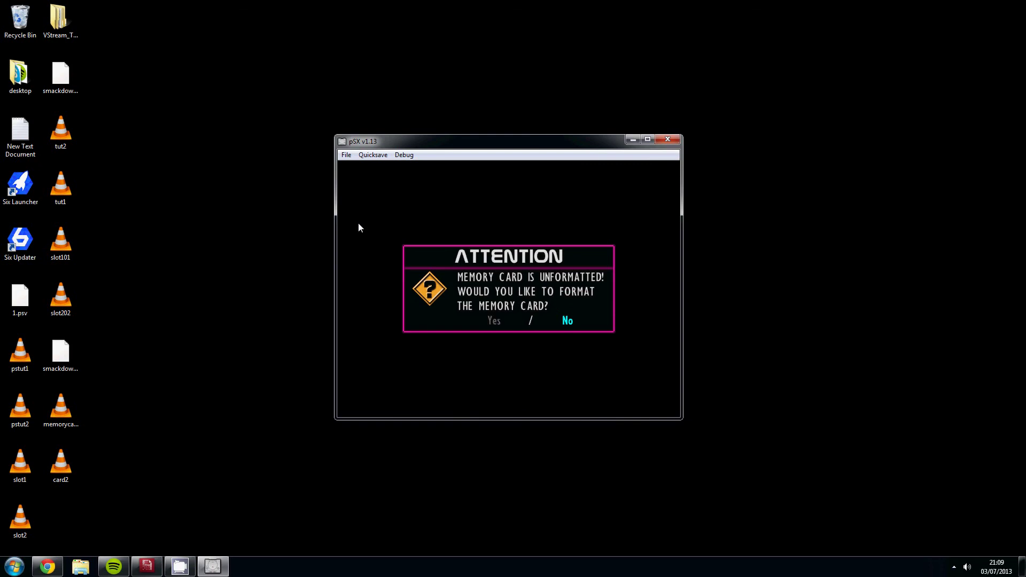
{"action": "key", "text": "Left"}
{"action": "key", "text": "x"}
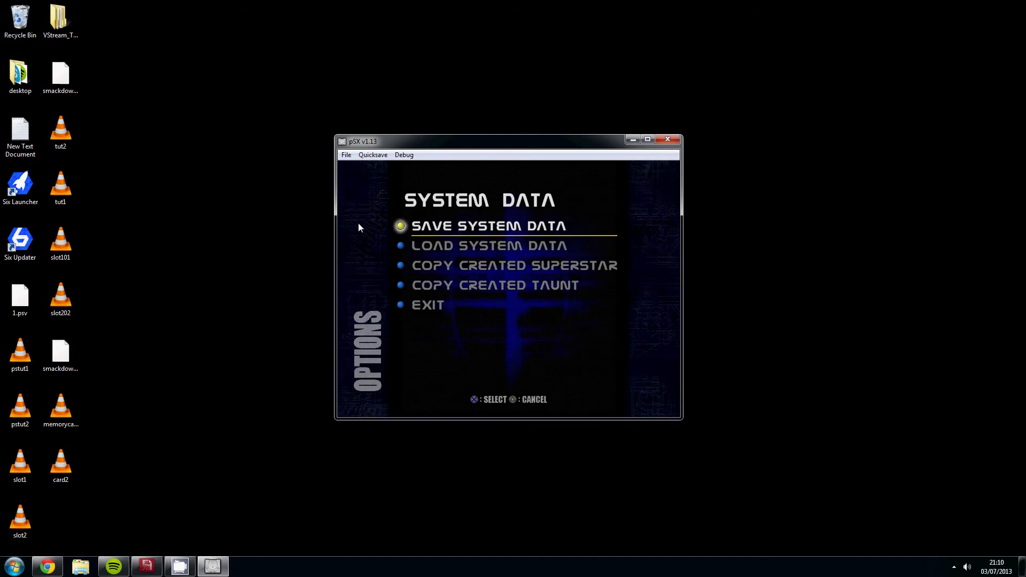
Step: Eject the current game CD from the emulator
{"action": "left_click", "coordinate": [348, 156]}
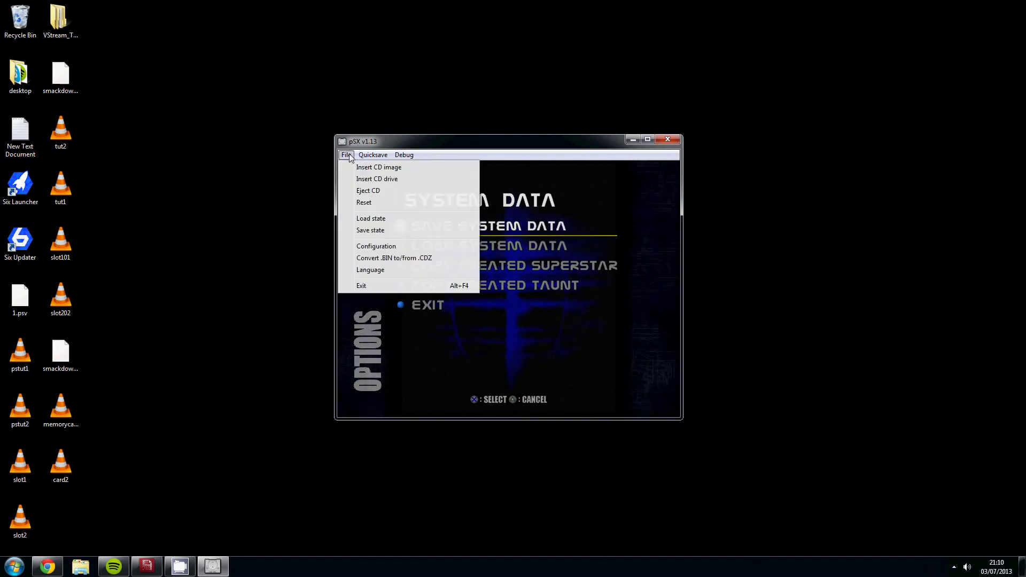
{"action": "left_click", "coordinate": [355, 192]}
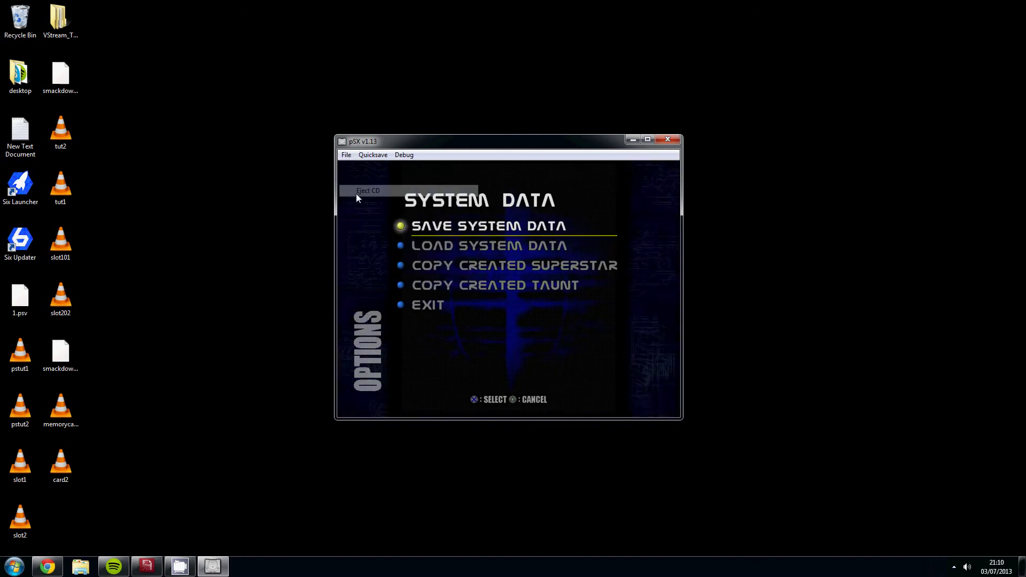
Step: Reset the console with no disc inserted and open Memory Card from its main menu
{"action": "left_click", "coordinate": [343, 157]}
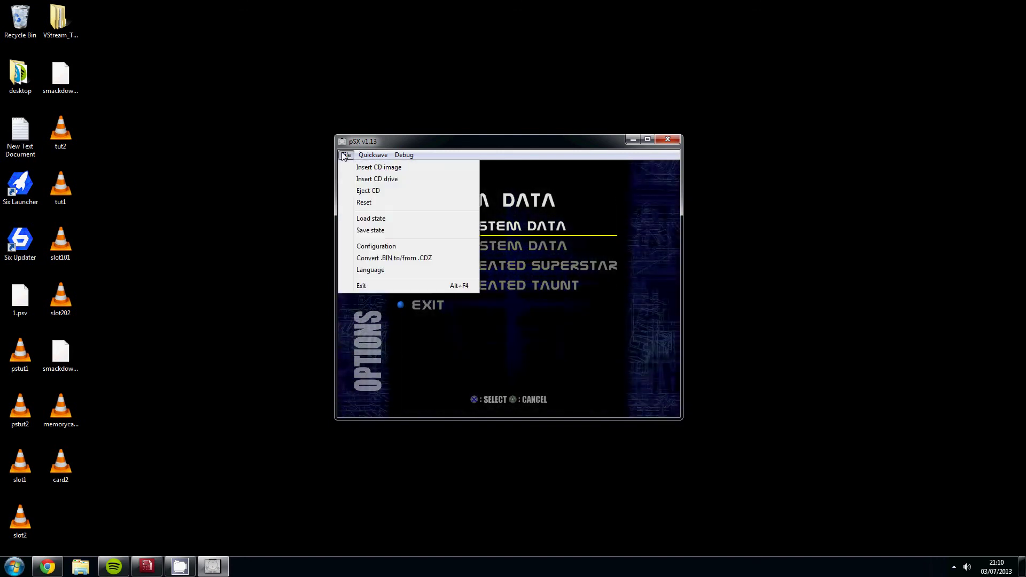
{"action": "left_click", "coordinate": [372, 204]}
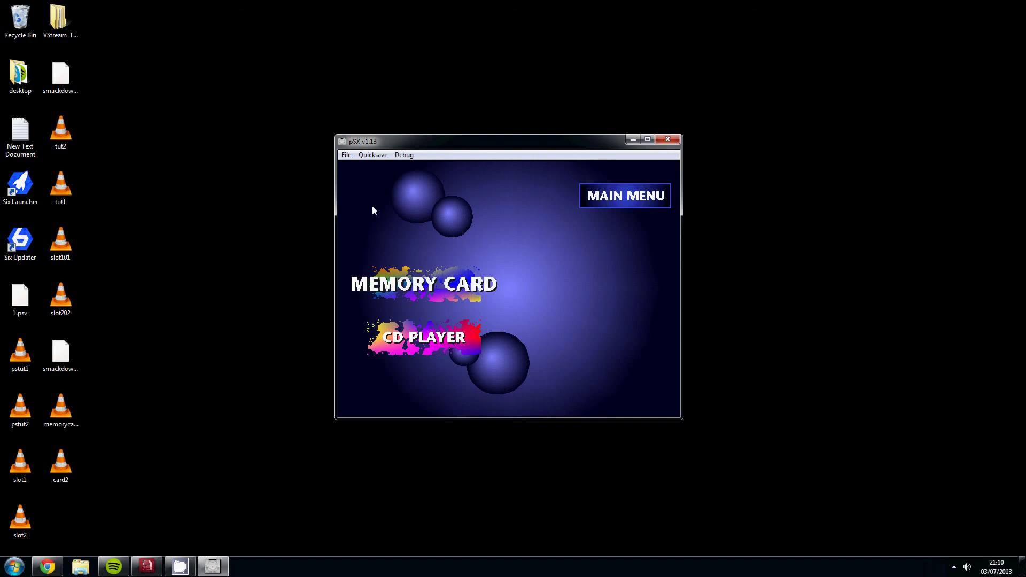
{"action": "key", "text": "x"}
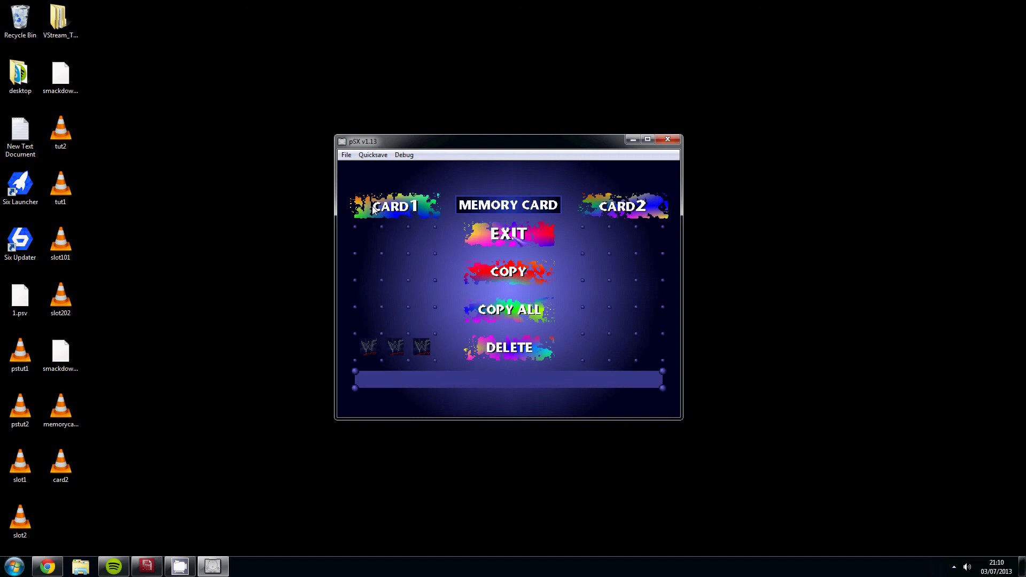
Step: Copy the Smackdown!2 save file from Card 1 to Card 2, confirming the copy
{"action": "key", "text": "Down"}
{"action": "key", "text": "Down"}
{"action": "key", "text": "Up"}
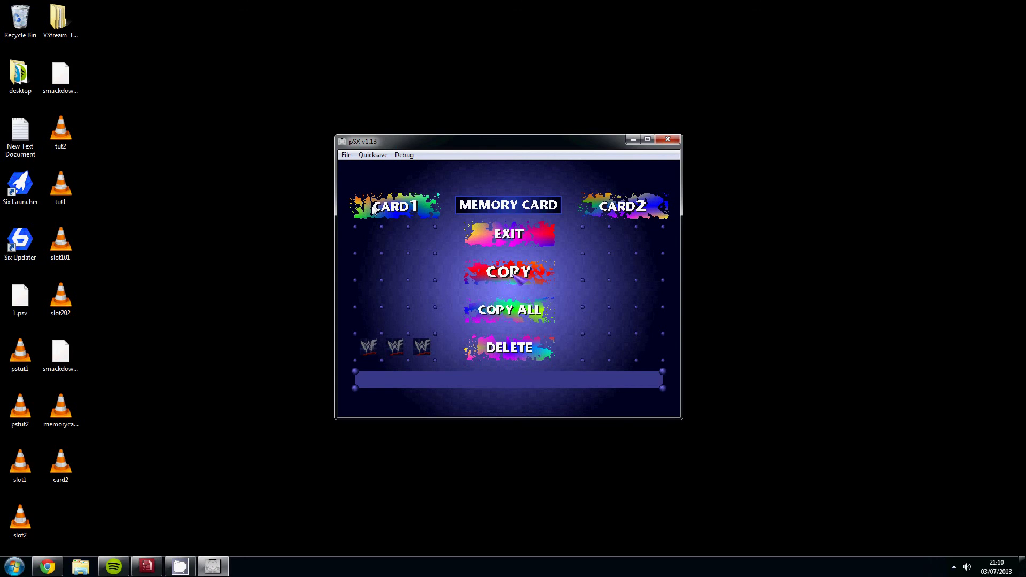
{"action": "key", "text": "x"}
{"action": "key", "text": "x"}
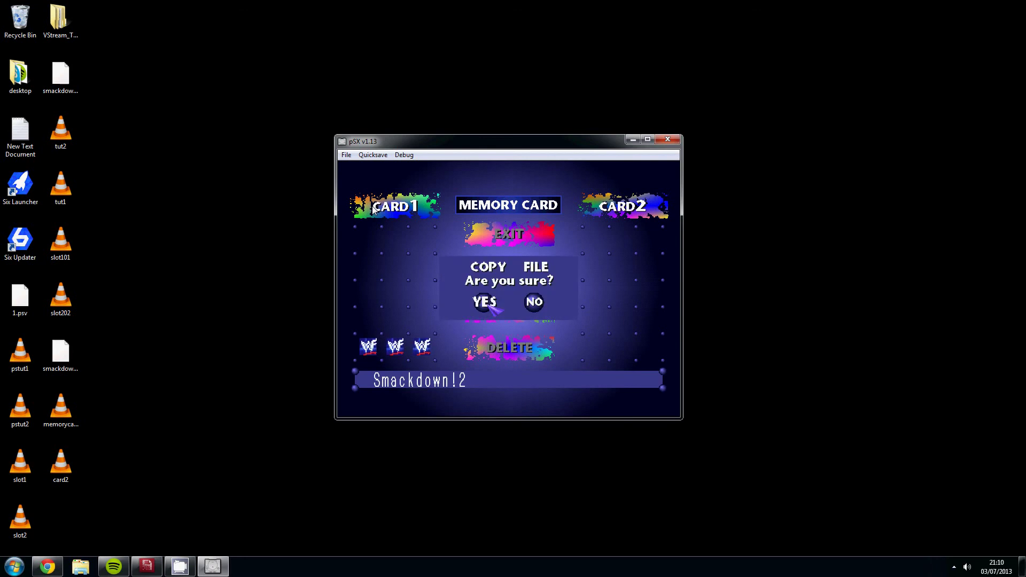
{"action": "key", "text": "x"}
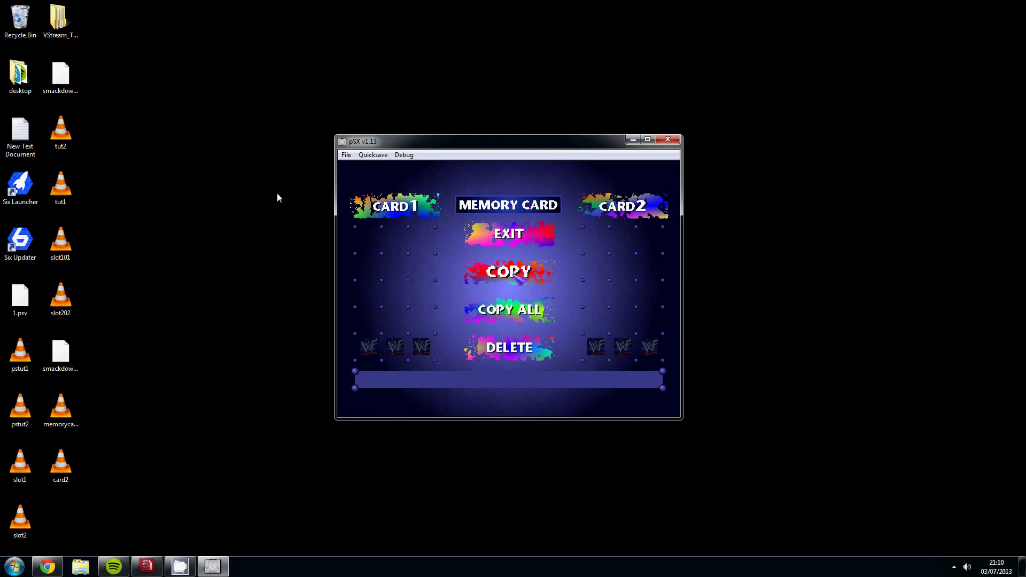
Step: Close the emulator and the Game Launcher window
{"action": "left_click", "coordinate": [674, 138]}
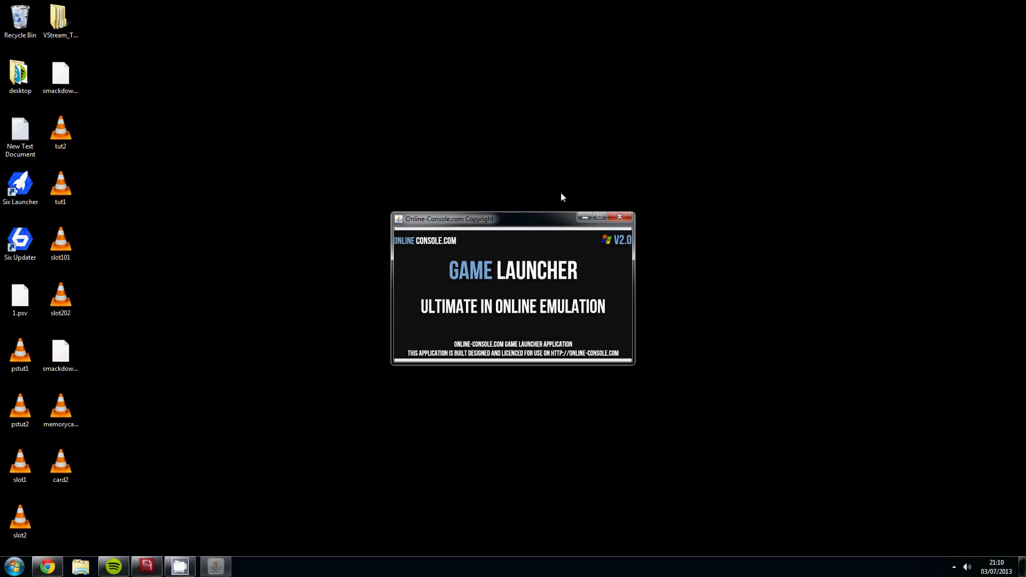
{"action": "left_click", "coordinate": [619, 218]}
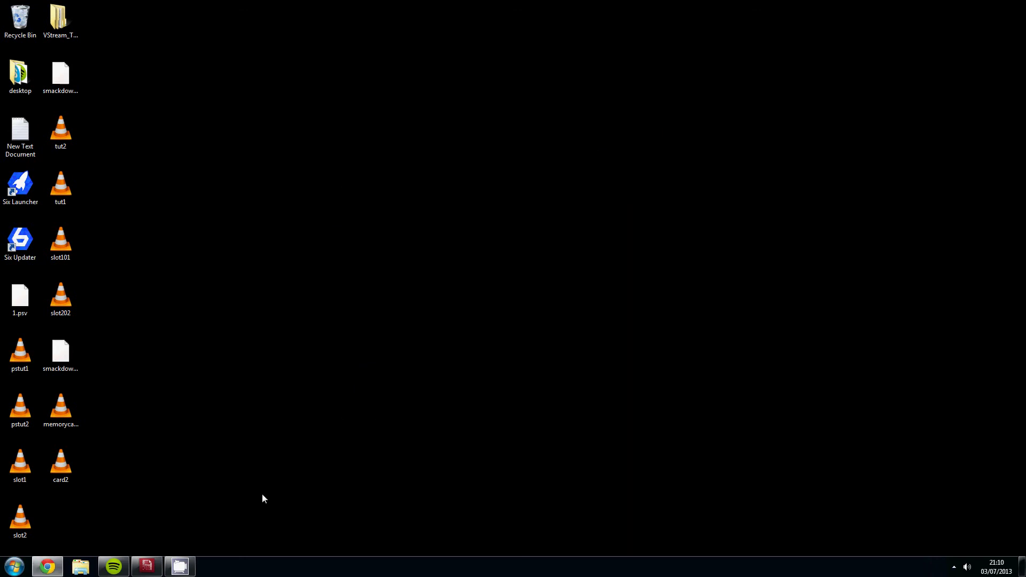
Step: Switch to Chrome, reload the WWF SmackDown! 2 page without its ad overlay, and allow Java to run this time
{"action": "left_click", "coordinate": [48, 566]}
{"action": "left_click", "coordinate": [41, 22]}
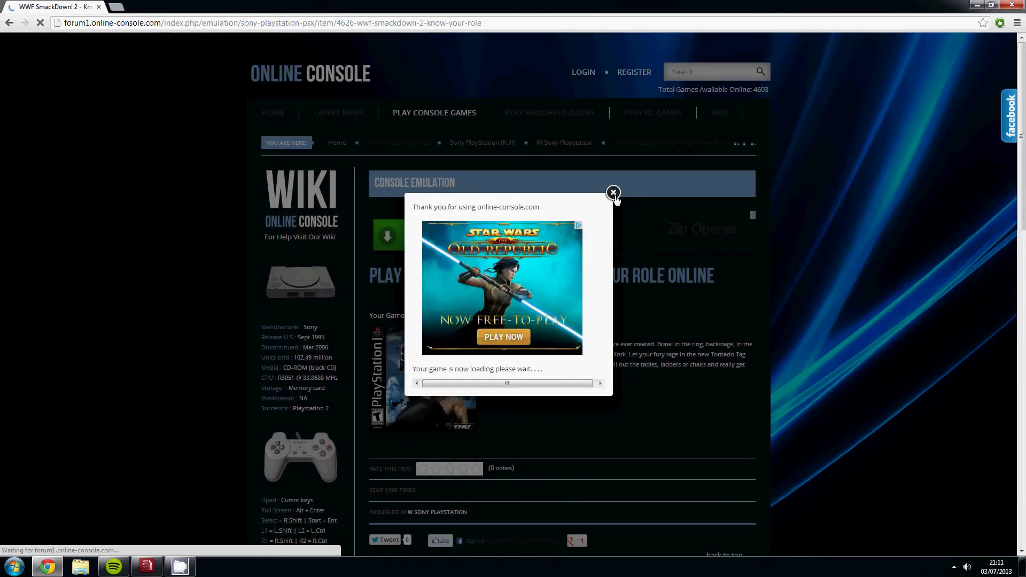
{"action": "left_click", "coordinate": [613, 194]}
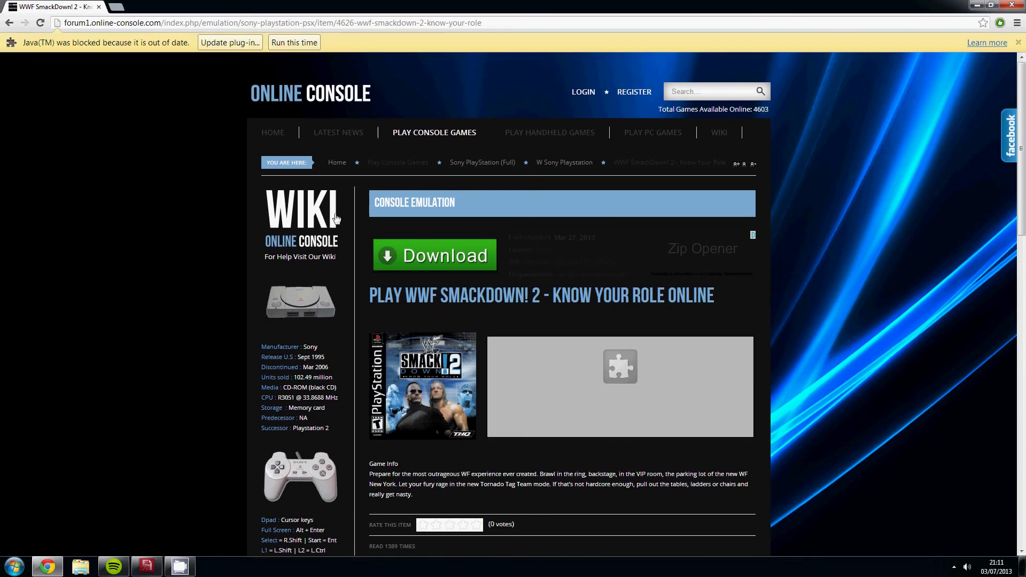
{"action": "left_click", "coordinate": [318, 45]}
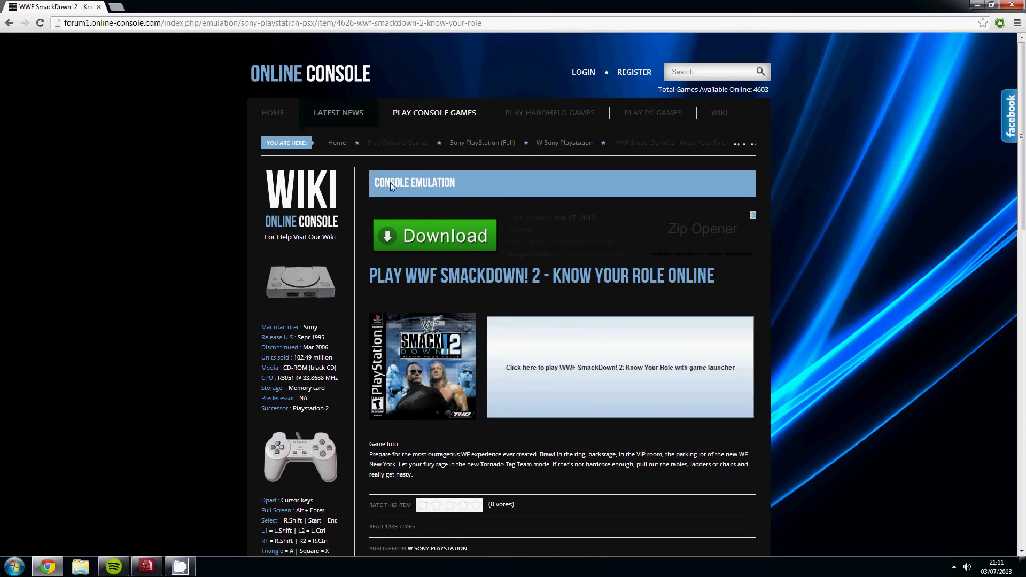
Step: Start WWF SmackDown! 2 with the game launcher and move the emulator window to the middle of the desktop
{"action": "scroll", "coordinate": [535, 240], "scroll_direction": "down", "scroll_amount": 2}
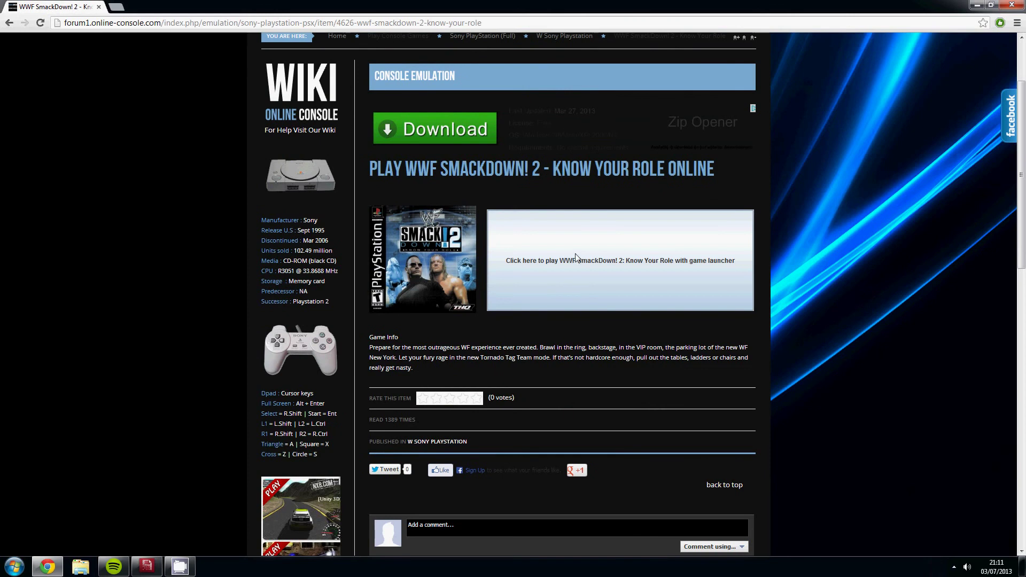
{"action": "left_click", "coordinate": [576, 254]}
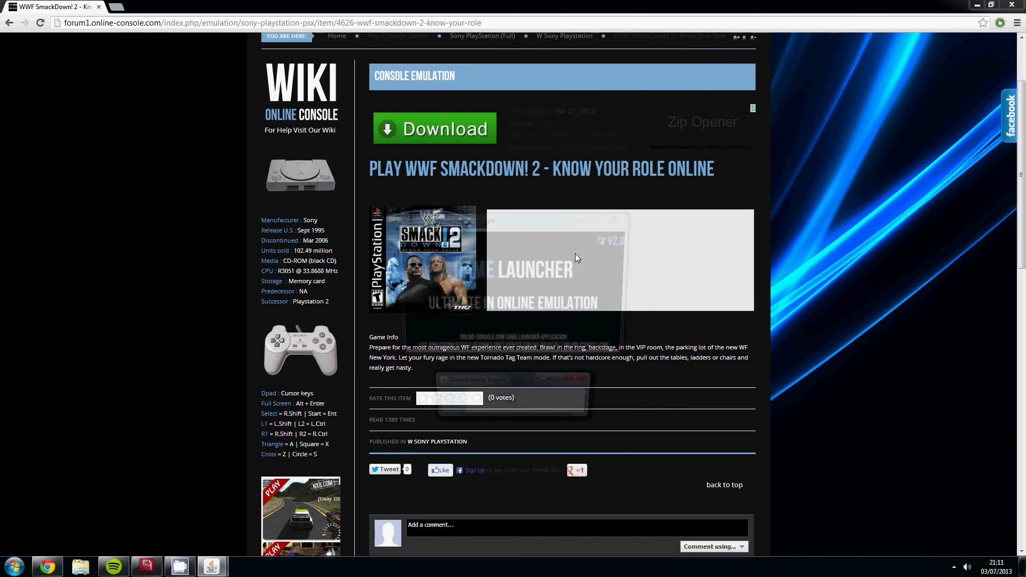
{"action": "left_click", "coordinate": [974, 6]}
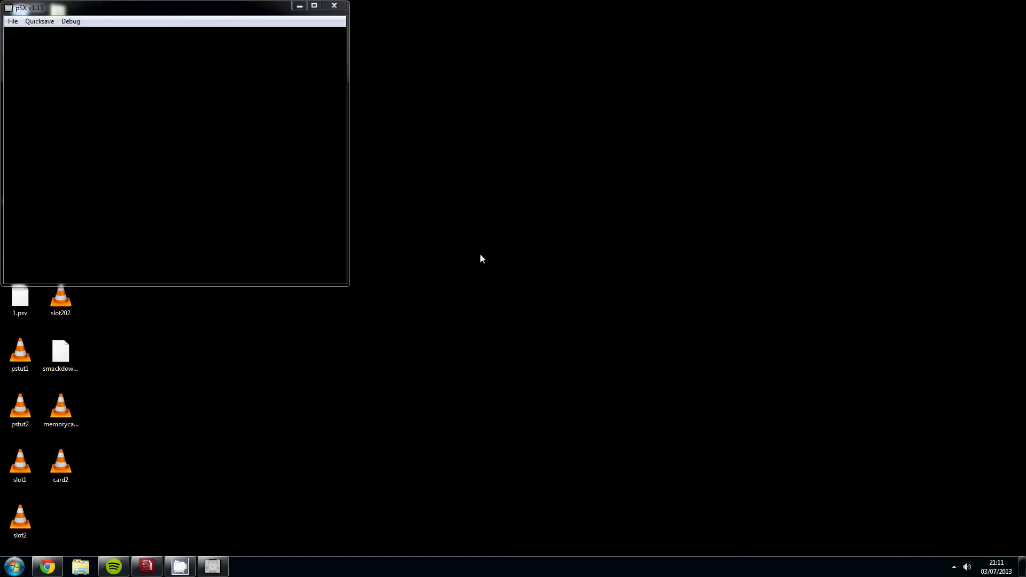
{"action": "left_click_drag", "start_coordinate": [77, 10], "coordinate": [412, 161]}
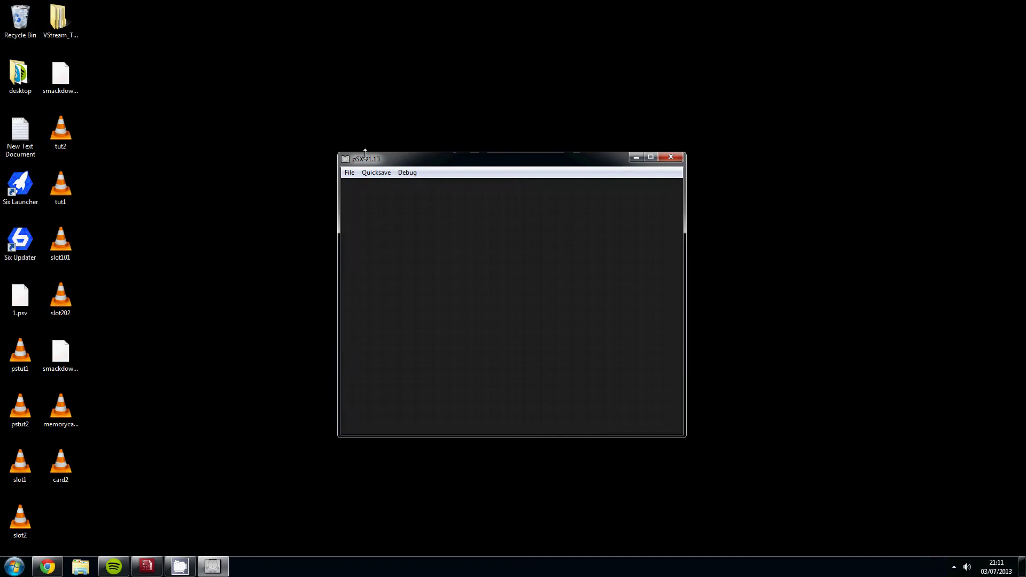
Step: Set memory card Slot 1 to the memorycard1 file from the Desktop in the emulator's configuration
{"action": "left_click", "coordinate": [349, 172]}
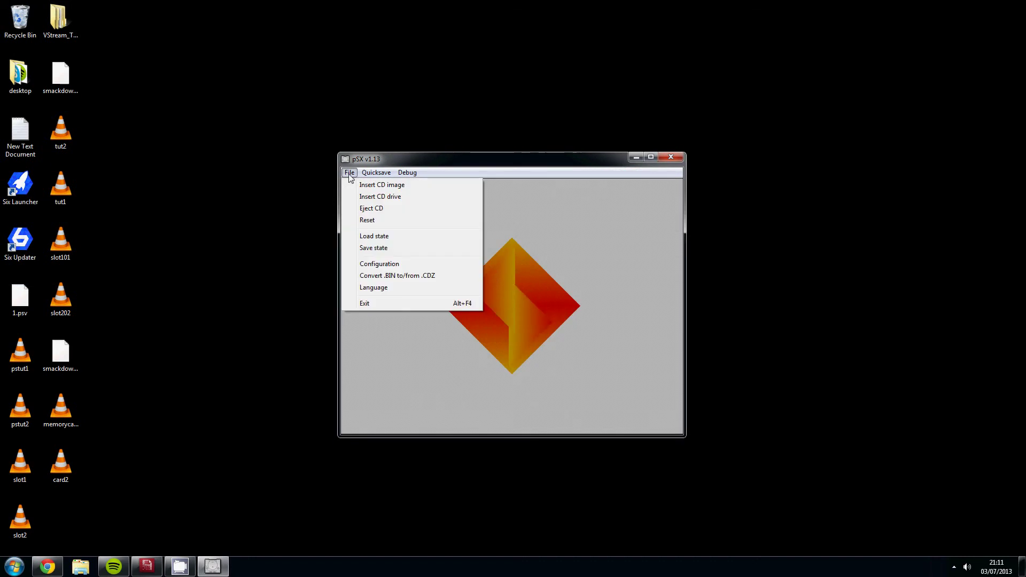
{"action": "left_click", "coordinate": [367, 264]}
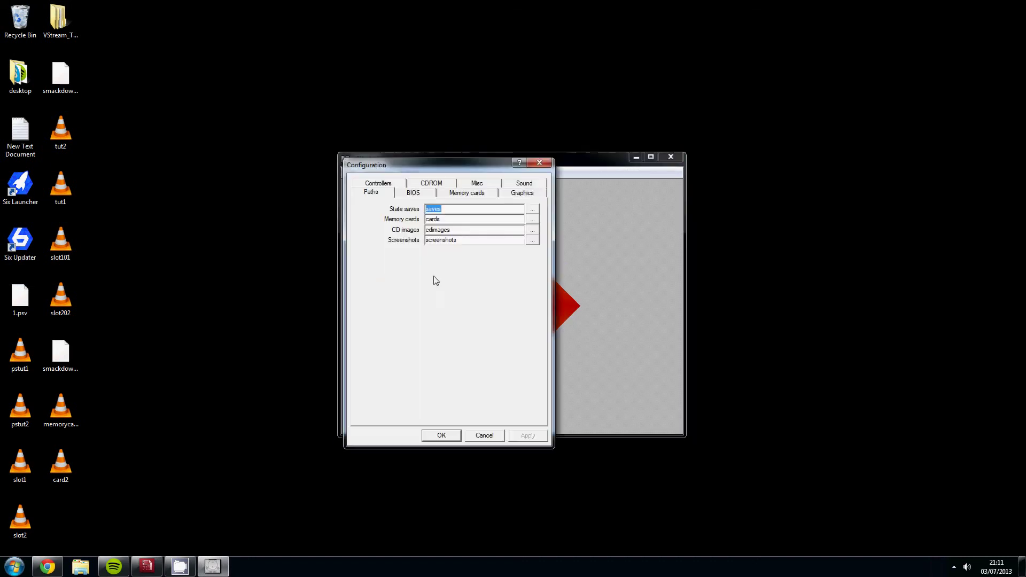
{"action": "left_click", "coordinate": [475, 194]}
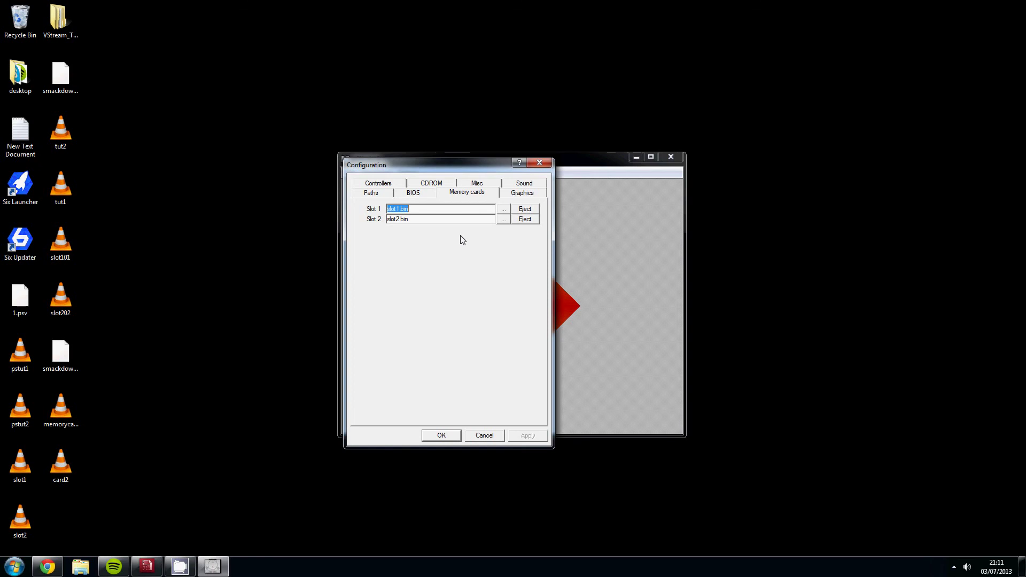
{"action": "left_click", "coordinate": [504, 208]}
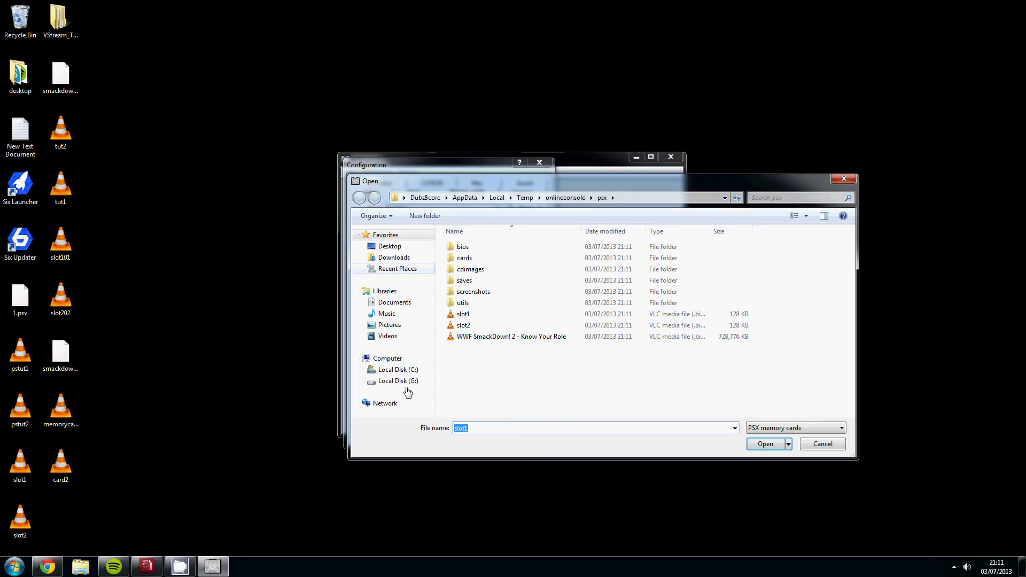
{"action": "left_click", "coordinate": [405, 249]}
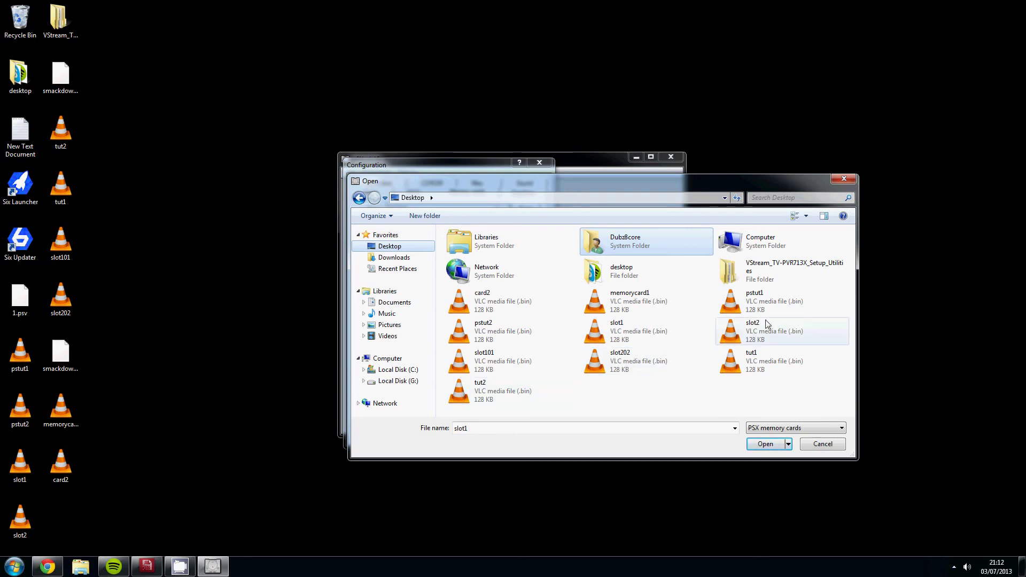
{"action": "left_click", "coordinate": [598, 302]}
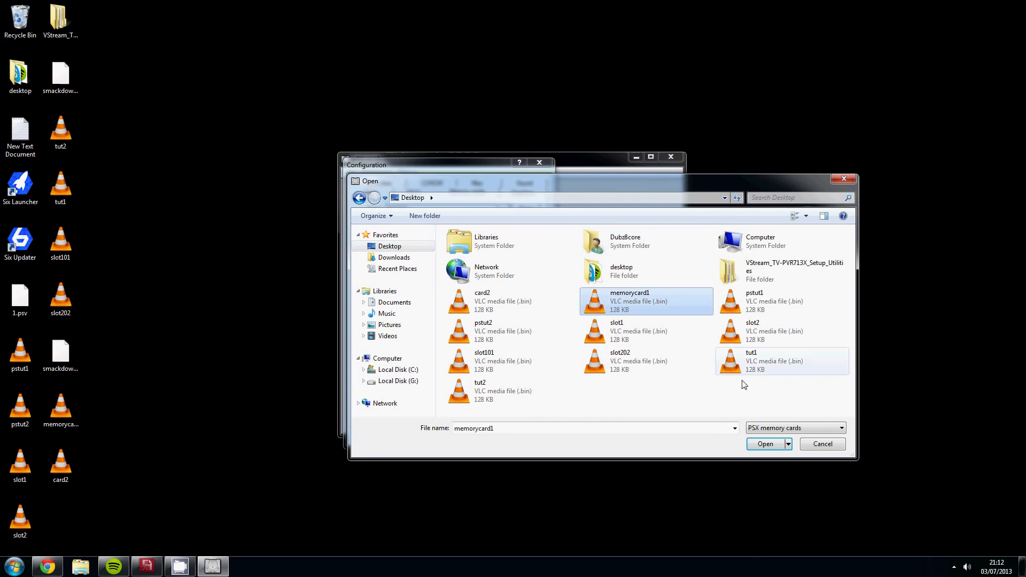
{"action": "left_click", "coordinate": [763, 448]}
Step: Set memory card Slot 2 to the card2 file from the Desktop and apply the configuration
{"action": "left_click", "coordinate": [505, 218]}
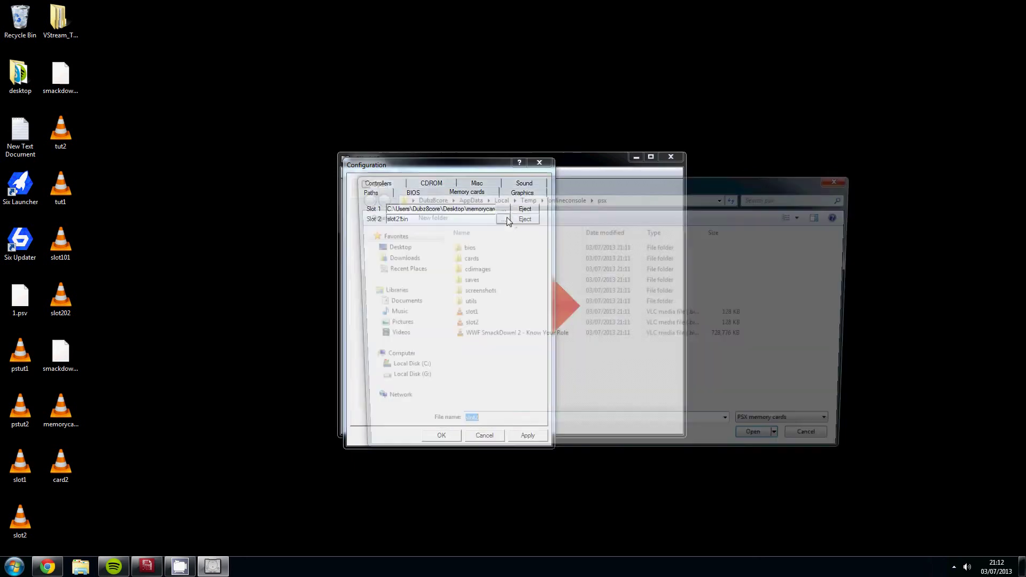
{"action": "left_click", "coordinate": [401, 249]}
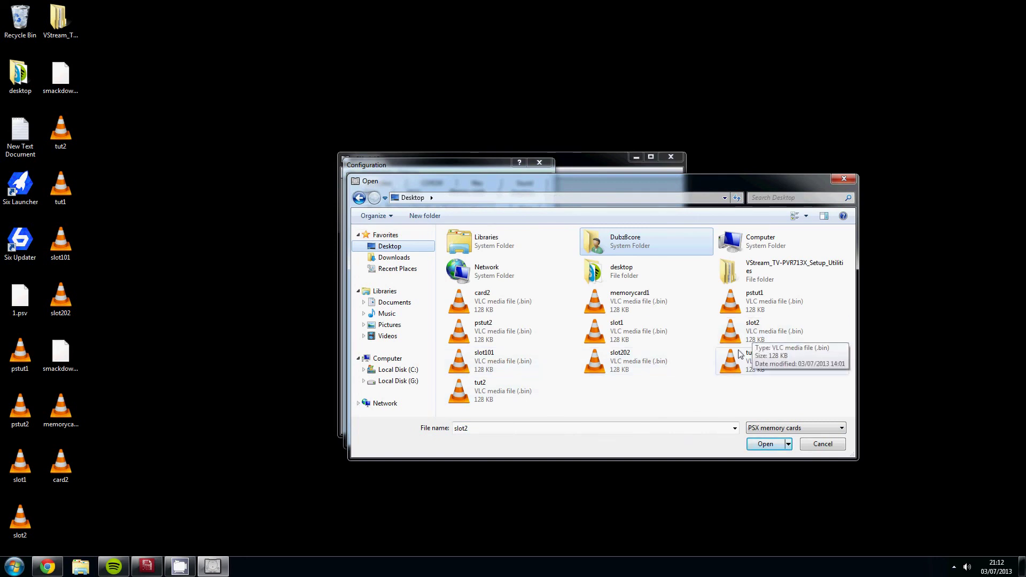
{"action": "left_click", "coordinate": [511, 298]}
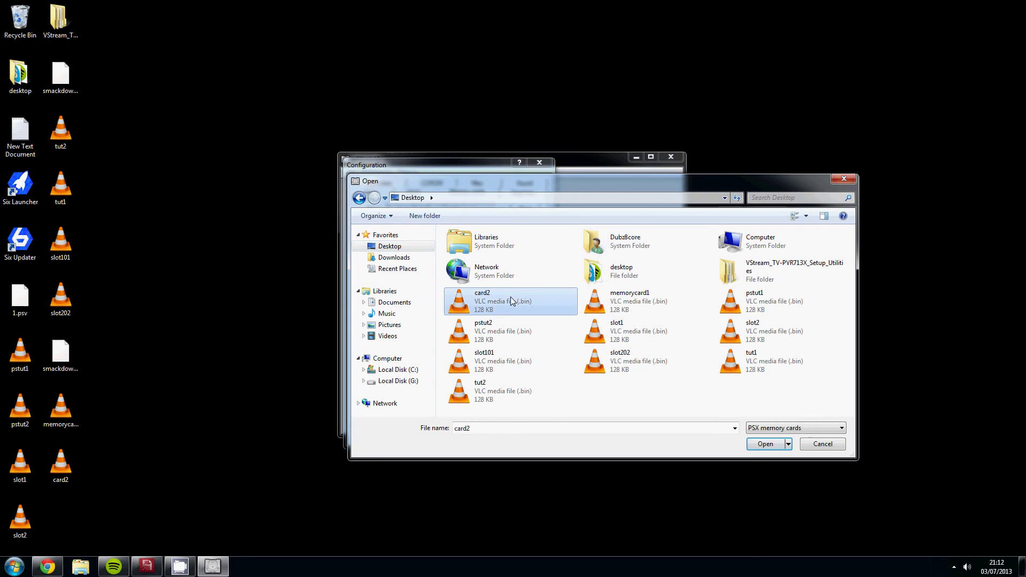
{"action": "left_click", "coordinate": [752, 443]}
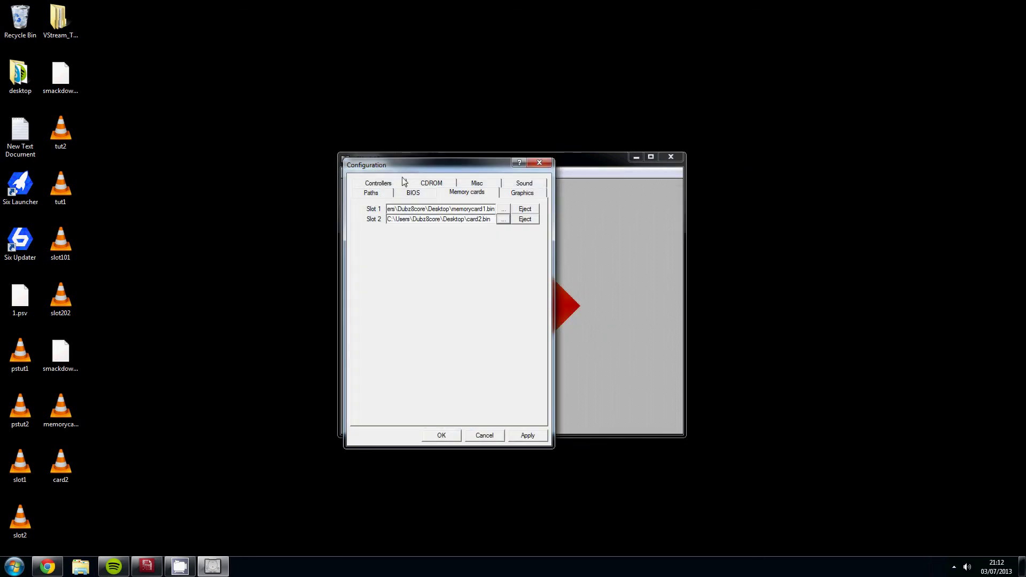
{"action": "left_click", "coordinate": [527, 434]}
{"action": "left_click", "coordinate": [434, 440]}
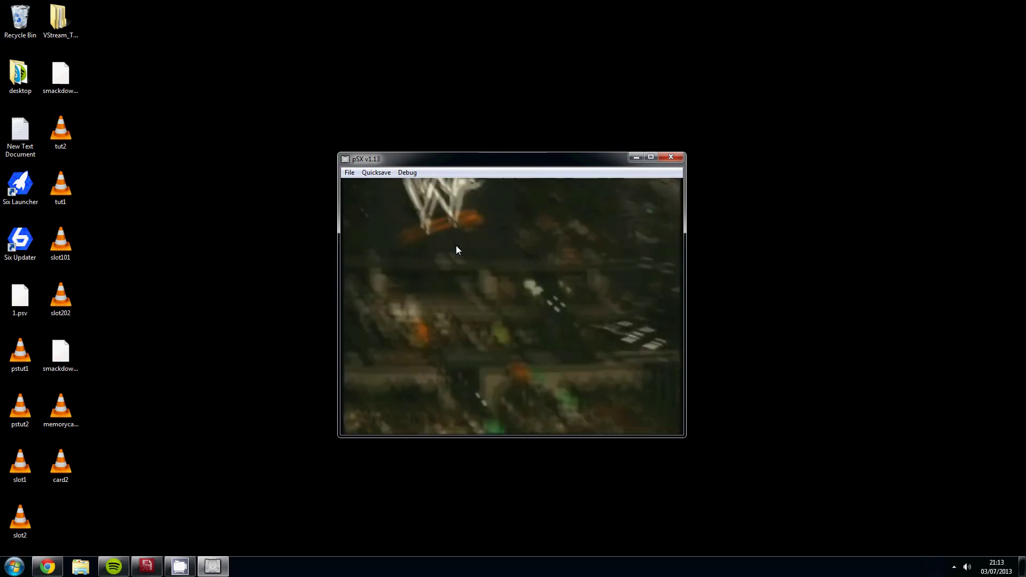
Step: Skip the intro video to reach the game's main menu
{"action": "key", "text": "Return"}
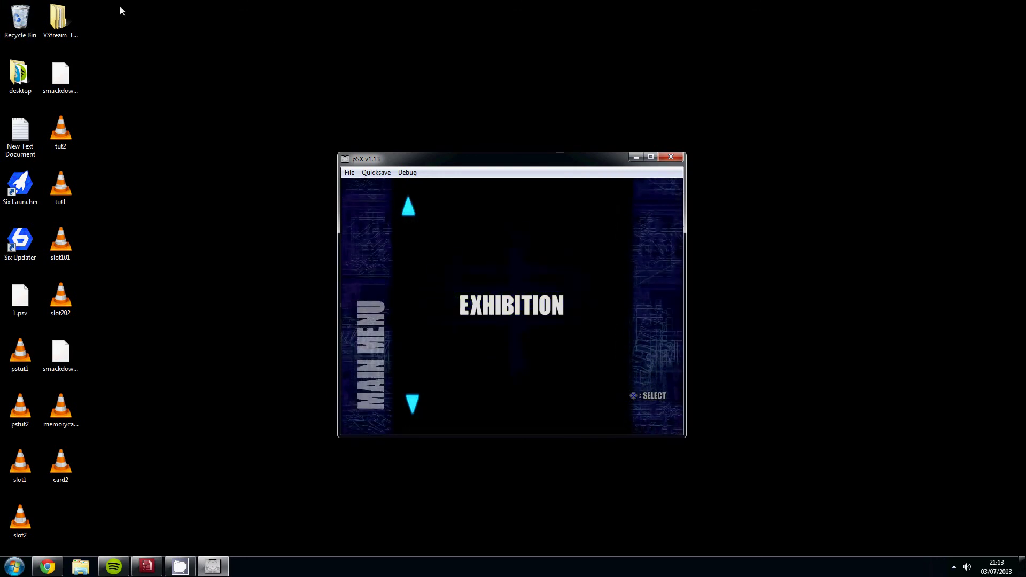
{"action": "left_click", "coordinate": [376, 172]}
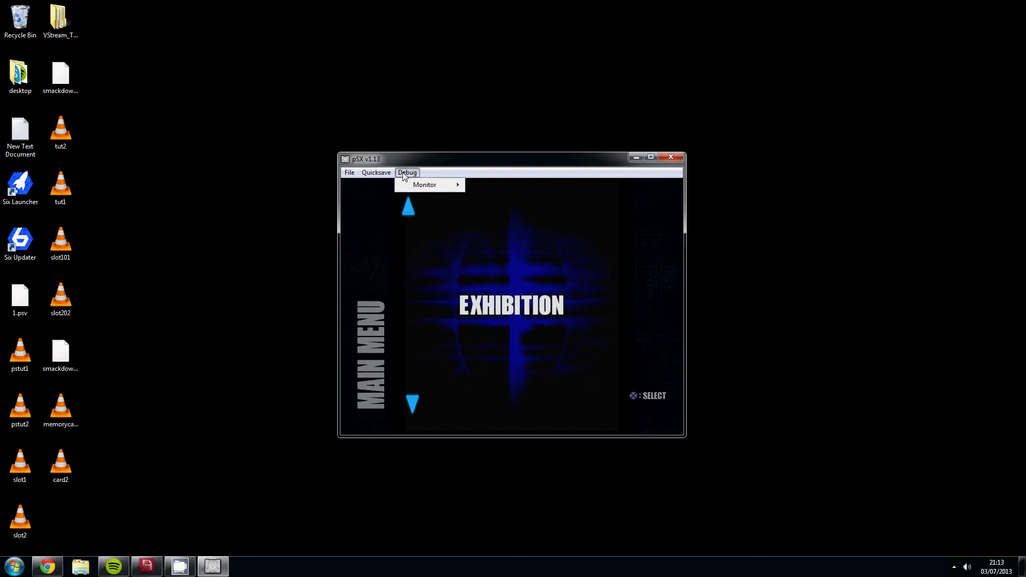
{"action": "left_click", "coordinate": [427, 320]}
Step: Save the emulator state to the Desktop as playstationtotsave1
{"action": "left_click", "coordinate": [350, 173]}
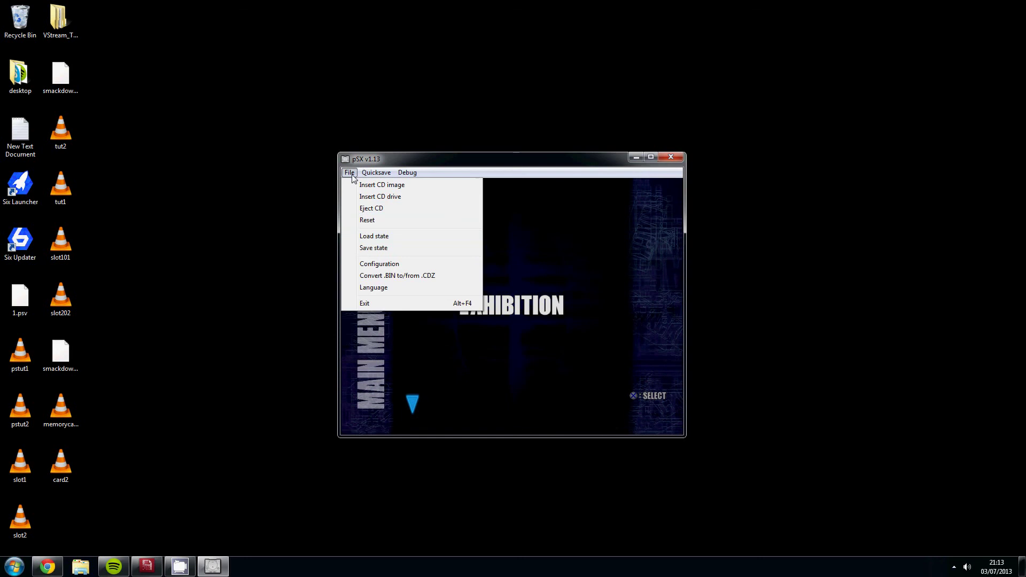
{"action": "left_click", "coordinate": [371, 250]}
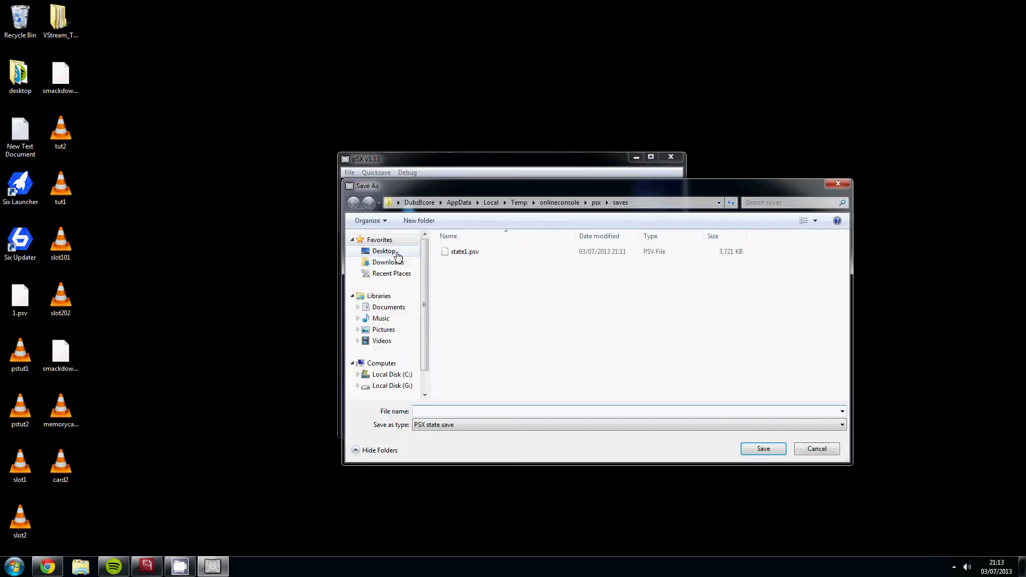
{"action": "left_click", "coordinate": [379, 253]}
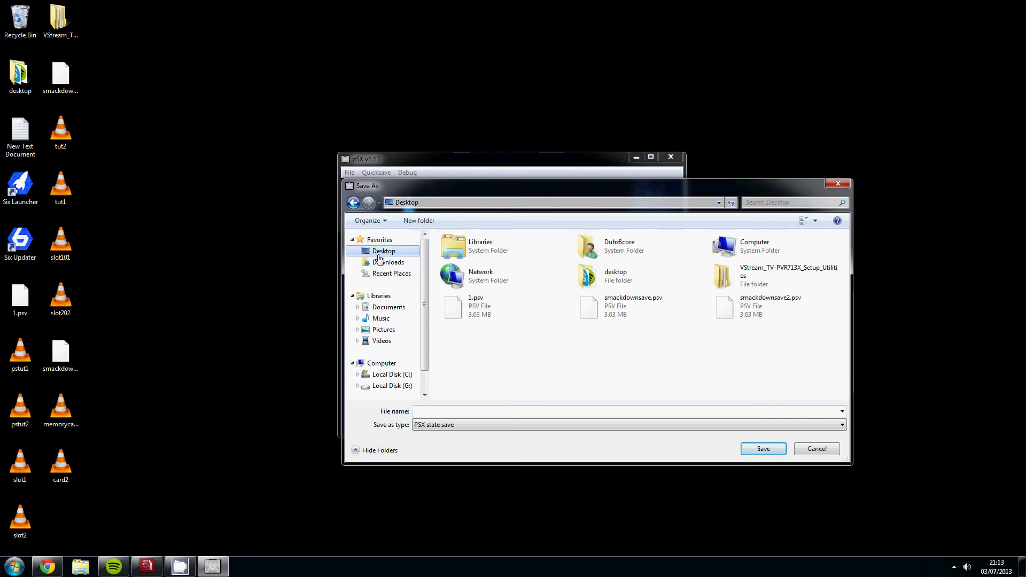
{"action": "left_click", "coordinate": [507, 412]}
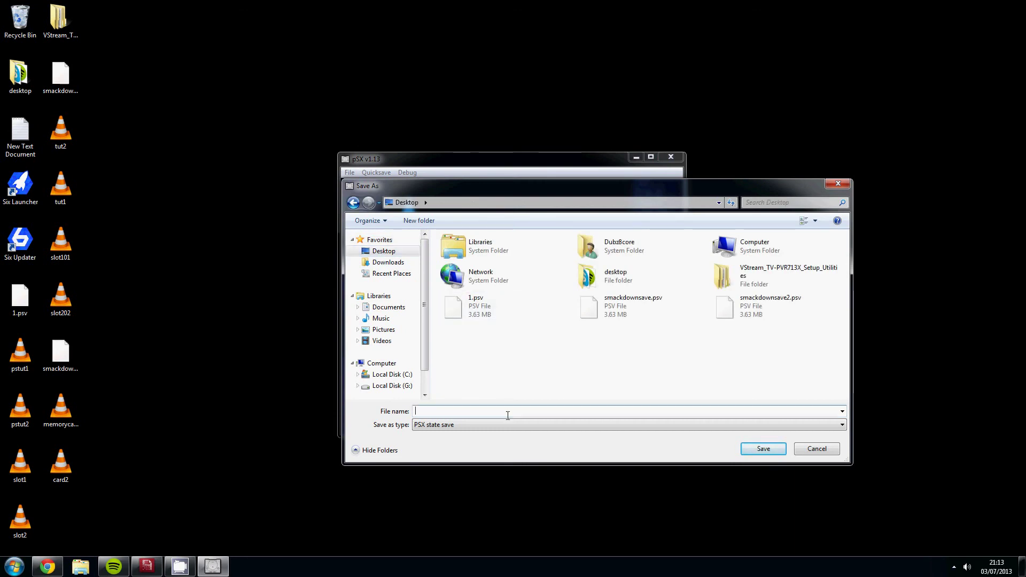
{"action": "type", "text": "p"}
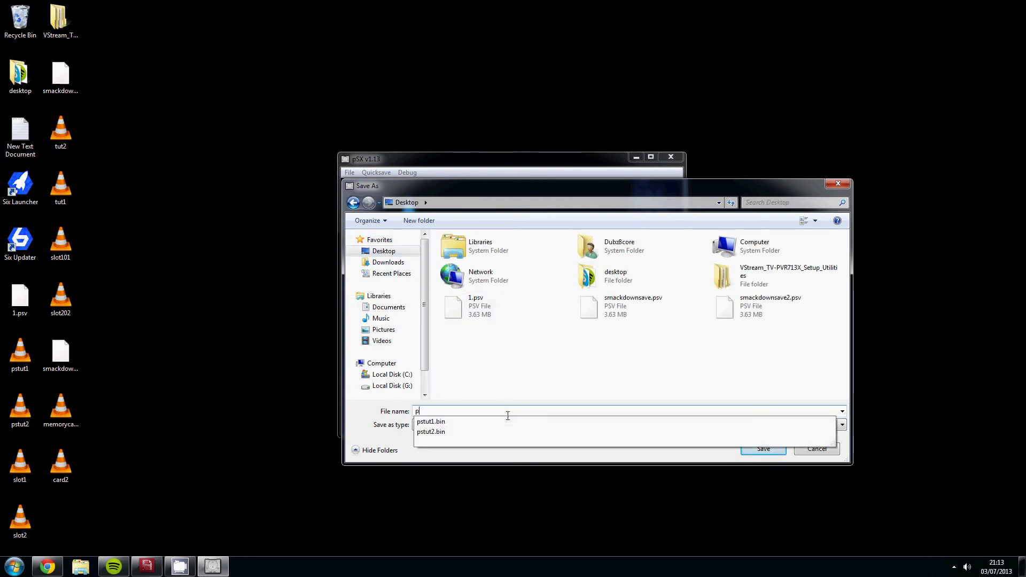
{"action": "type", "text": "laystationtot"}
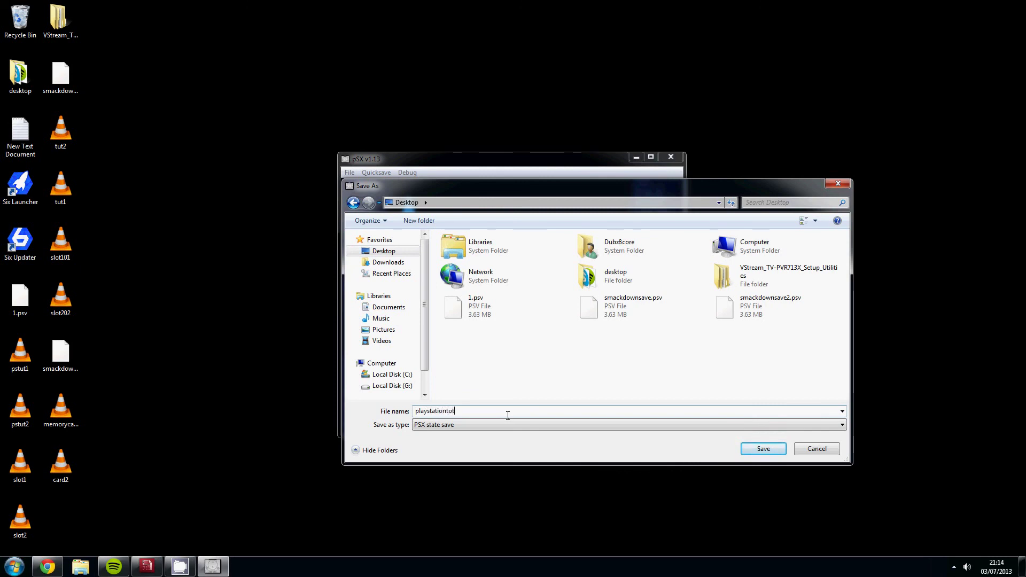
{"action": "type", "text": "save1"}
{"action": "left_click", "coordinate": [764, 448]}
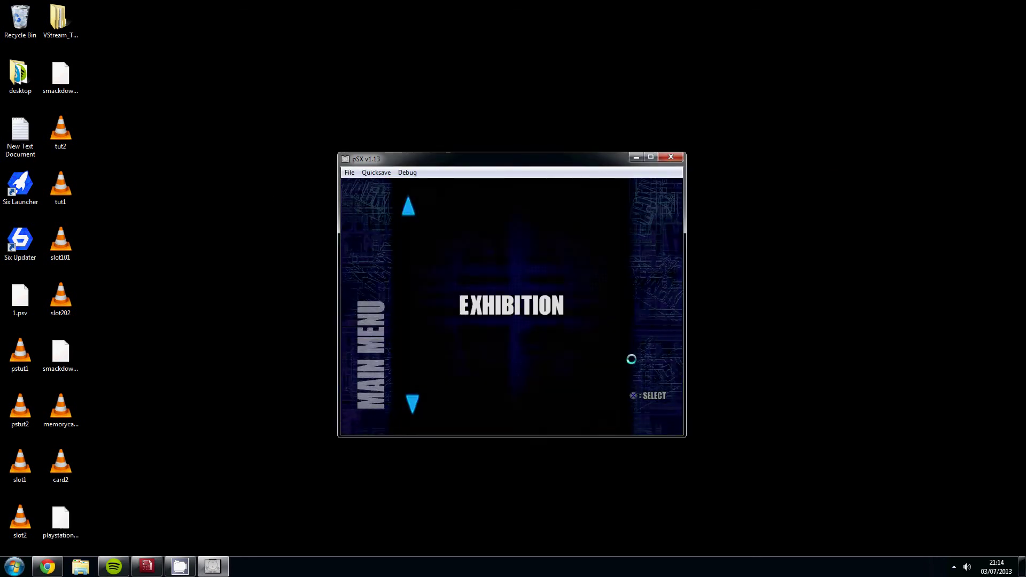
Step: Open the Rankings screen from the game's main menu
{"action": "key", "text": "Down"}
{"action": "key", "text": "Down"}
{"action": "key", "text": "Down"}
{"action": "key", "text": "Down"}
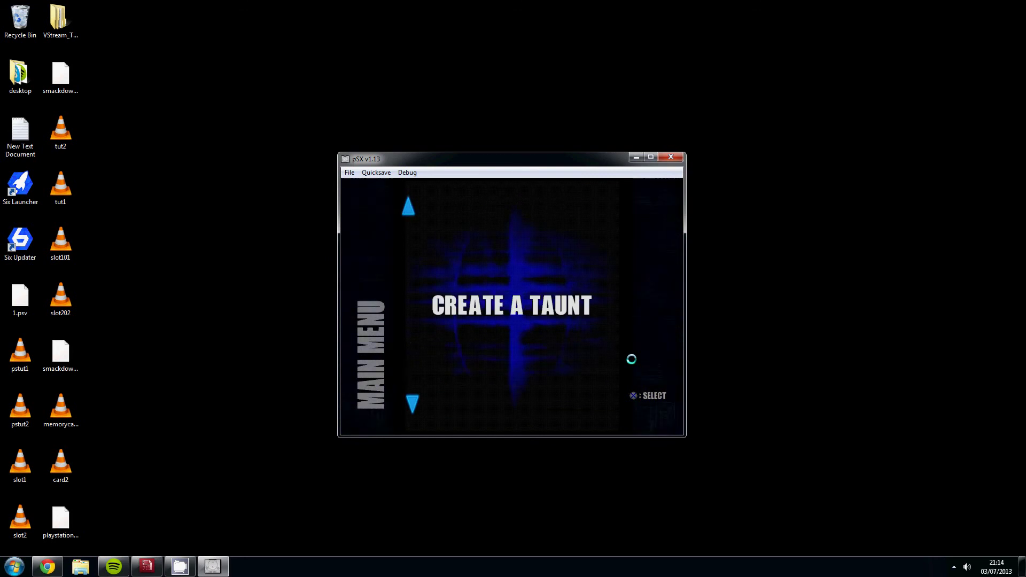
{"action": "key", "text": "Down"}
{"action": "key", "text": "Down"}
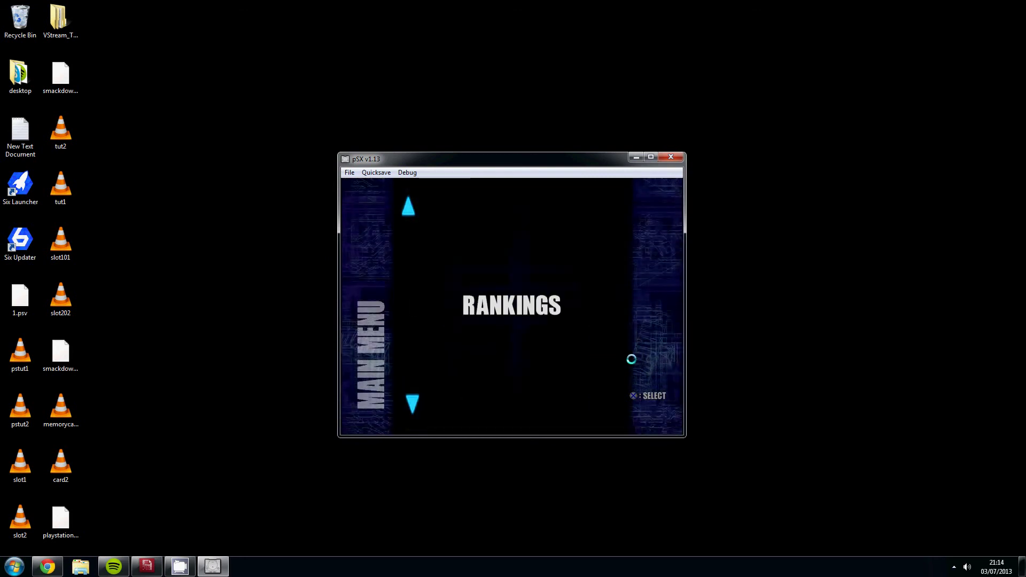
{"action": "key", "text": "x"}
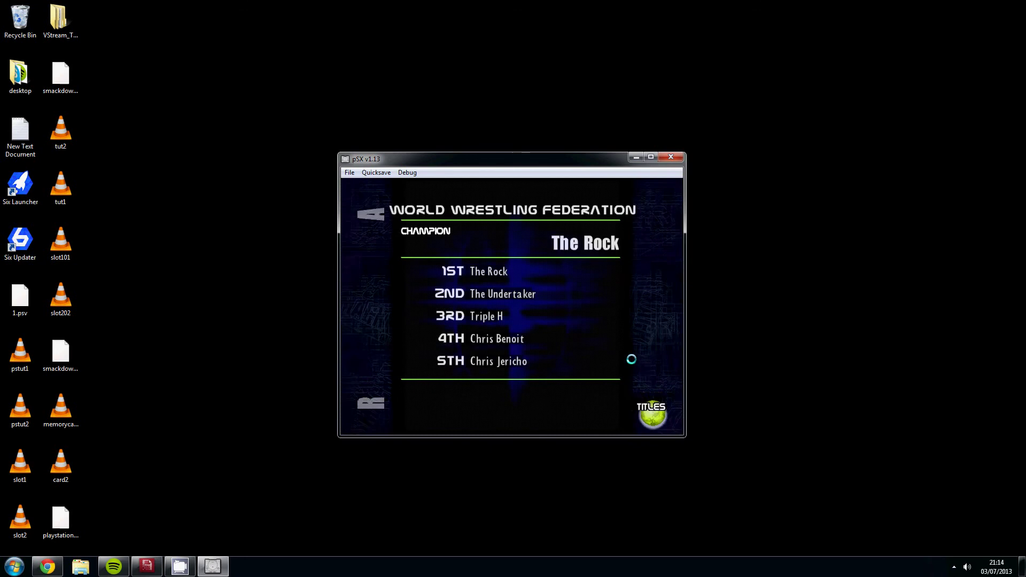
Step: Load the saved emulator state smackdownsave2.psv from the Desktop
{"action": "left_click", "coordinate": [349, 173]}
{"action": "left_click", "coordinate": [367, 236]}
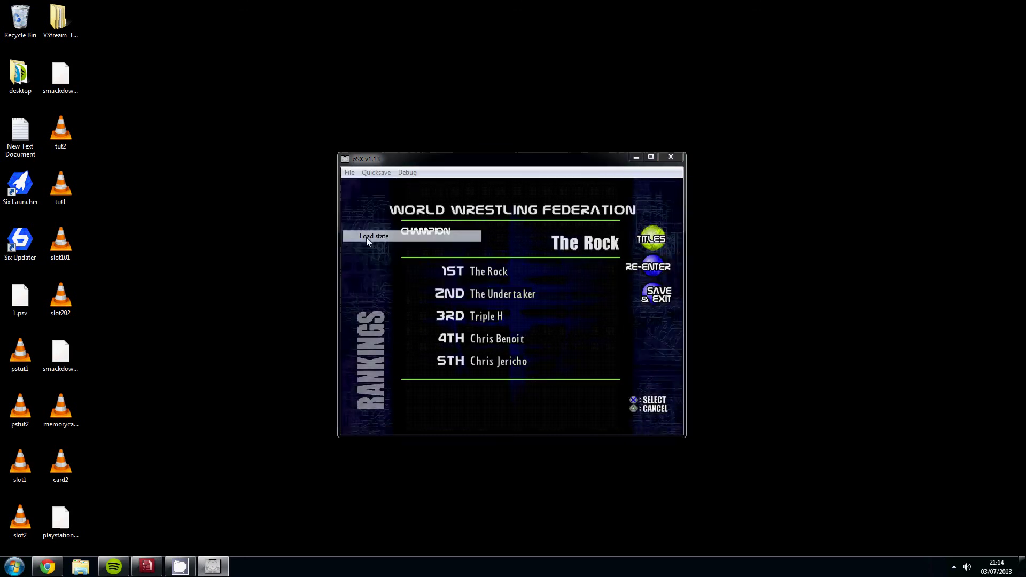
{"action": "left_click", "coordinate": [506, 337]}
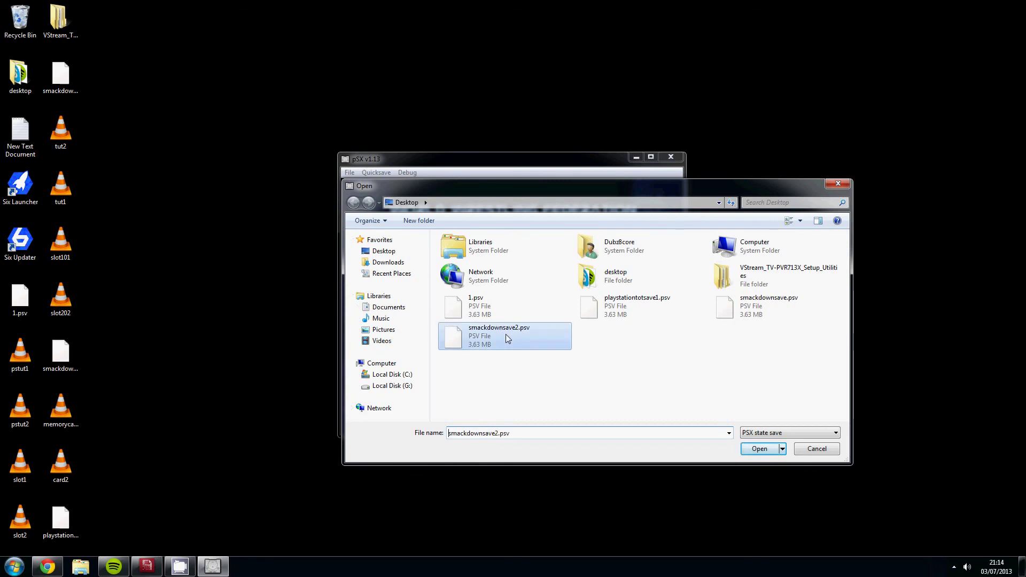
{"action": "left_click", "coordinate": [756, 449]}
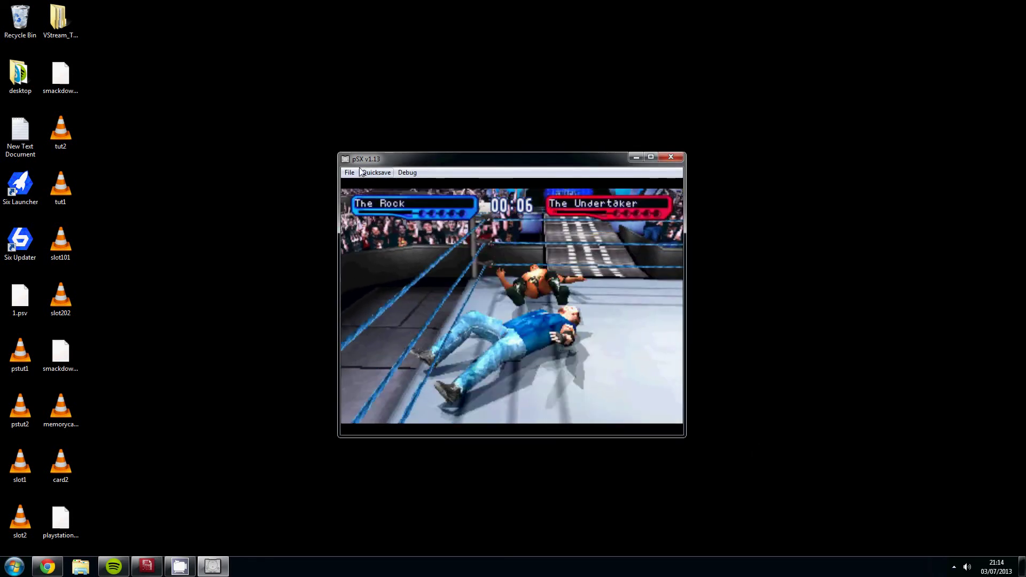
Step: Load the saved emulator state smackdownsave.psv from the Desktop
{"action": "left_click", "coordinate": [349, 172]}
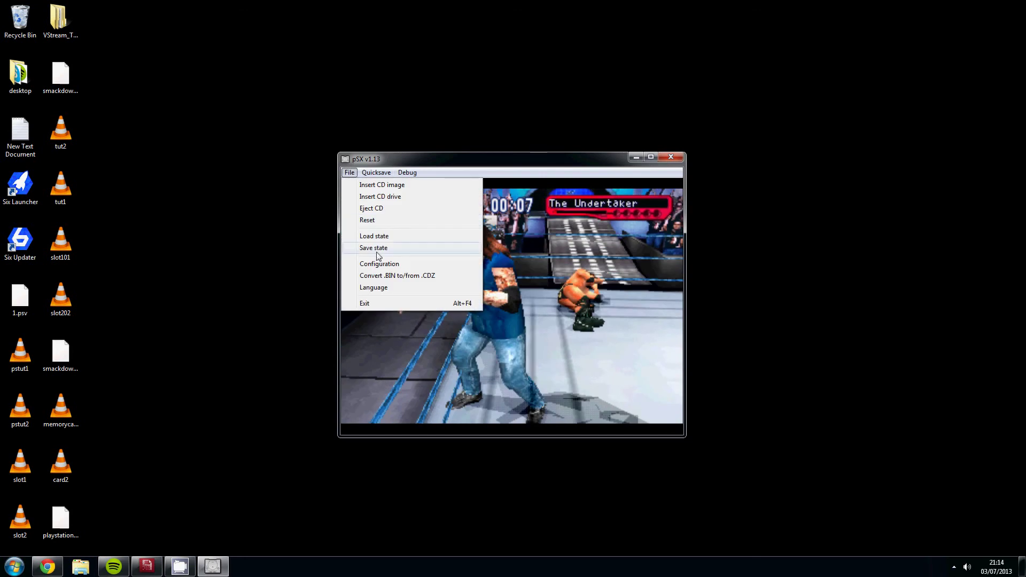
{"action": "left_click", "coordinate": [375, 236]}
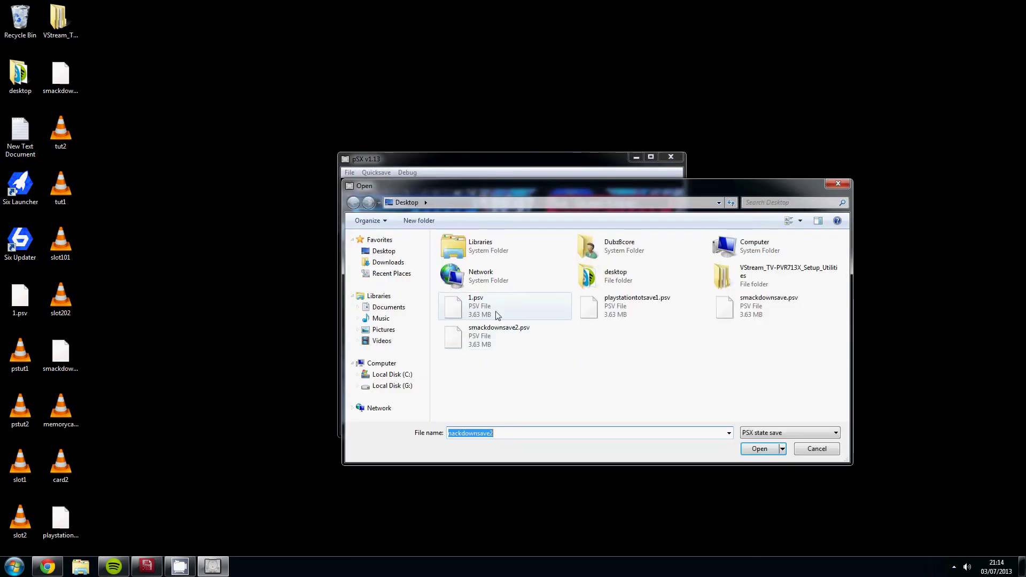
{"action": "left_click", "coordinate": [749, 304]}
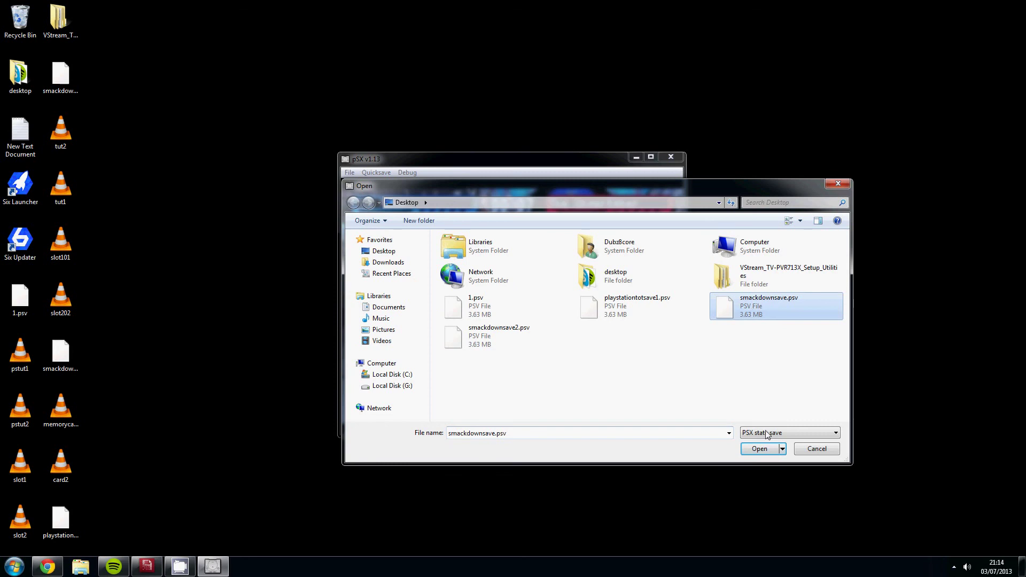
{"action": "left_click", "coordinate": [762, 452]}
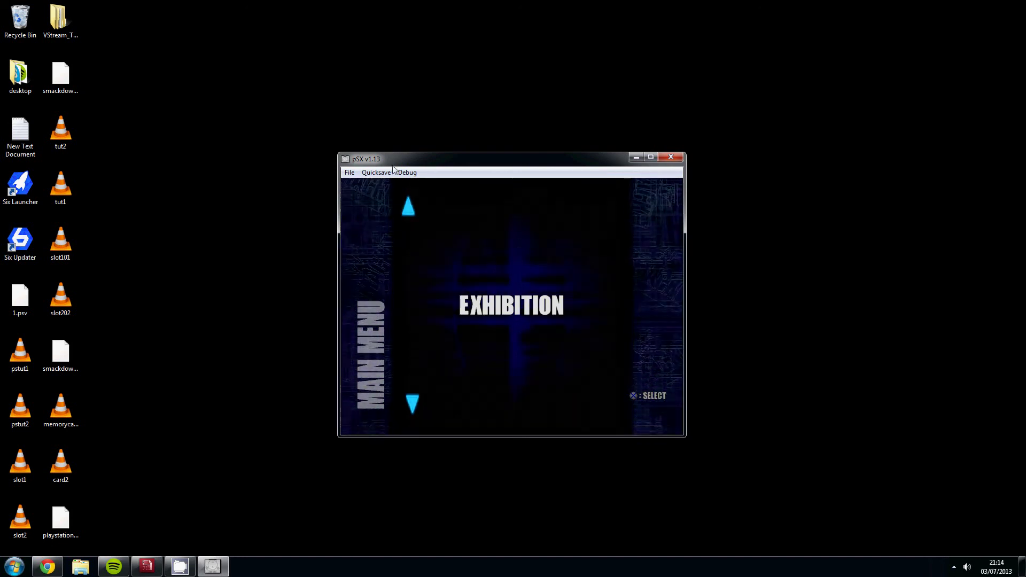
Step: In the emulator's controller configuration for Port 1, map Cross to W, Circle to E and Start to V
{"action": "left_click", "coordinate": [349, 173]}
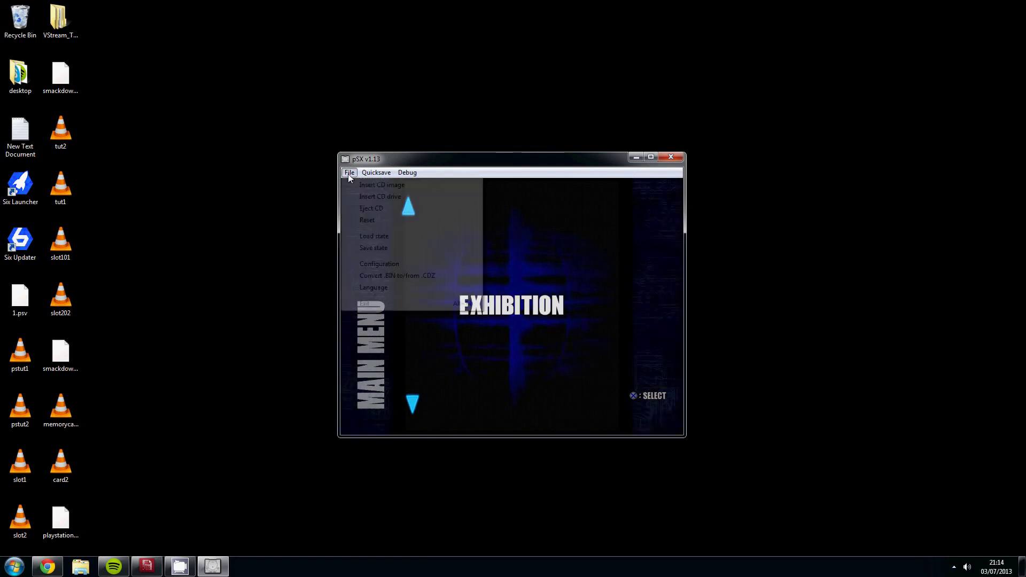
{"action": "left_click", "coordinate": [380, 265]}
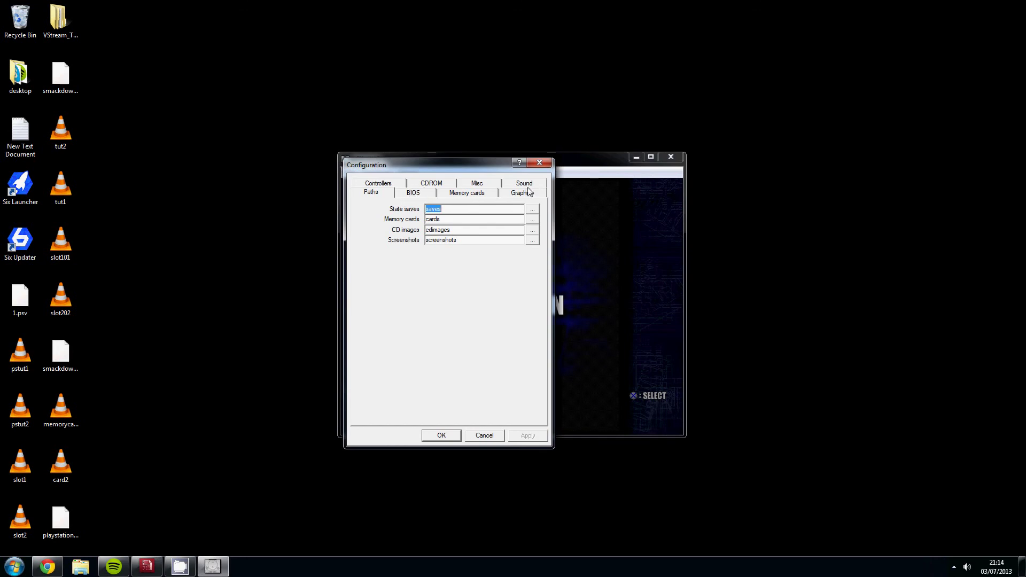
{"action": "left_click", "coordinate": [389, 184]}
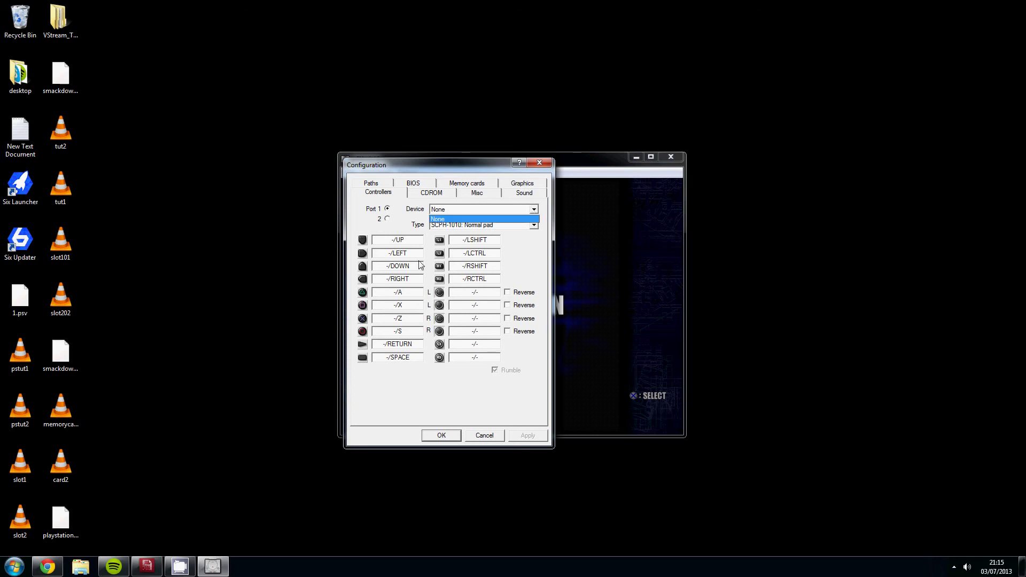
{"action": "left_click", "coordinate": [401, 241]}
{"action": "left_click", "coordinate": [401, 241]}
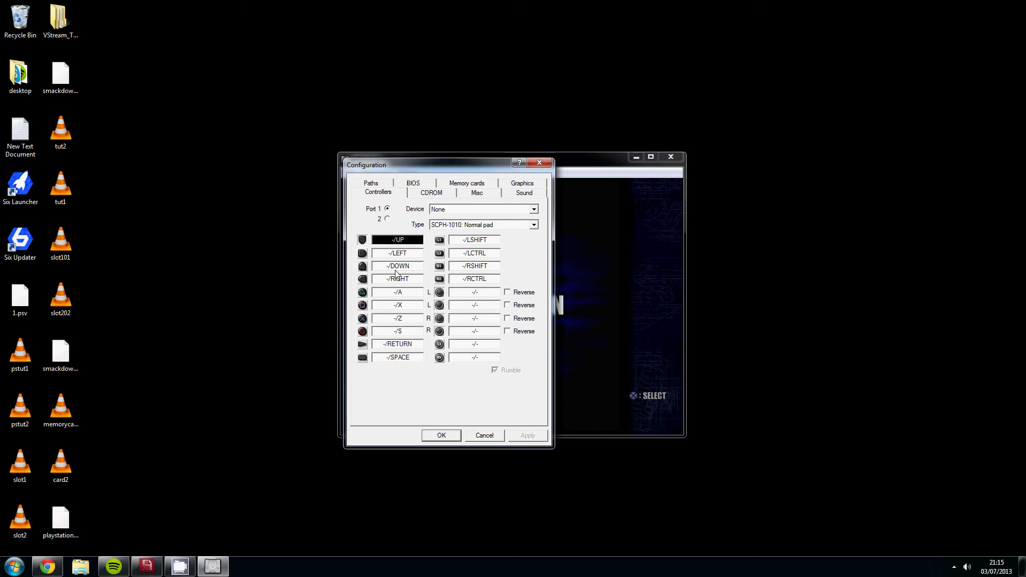
{"action": "left_click", "coordinate": [399, 294]}
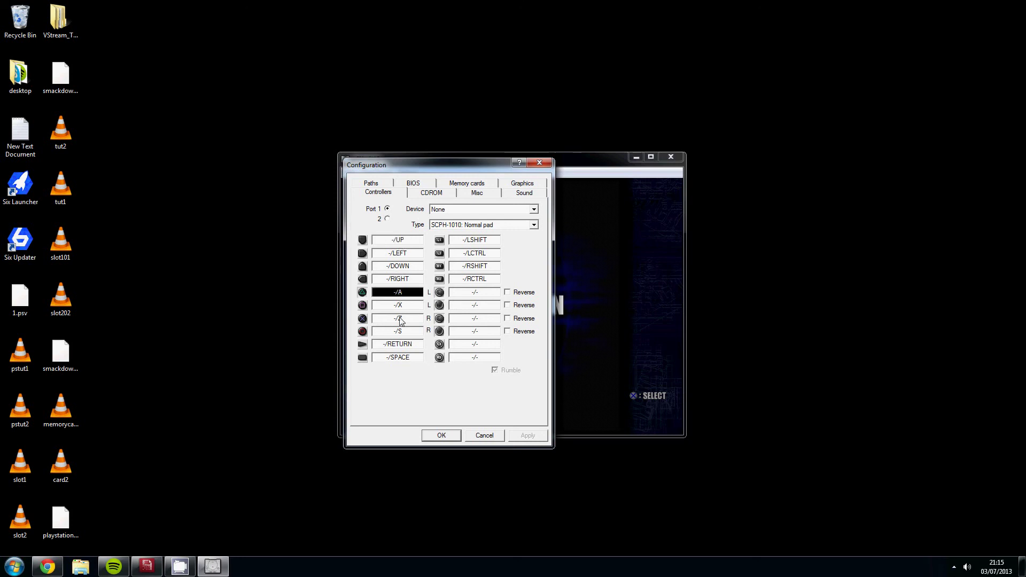
{"action": "left_click", "coordinate": [399, 319]}
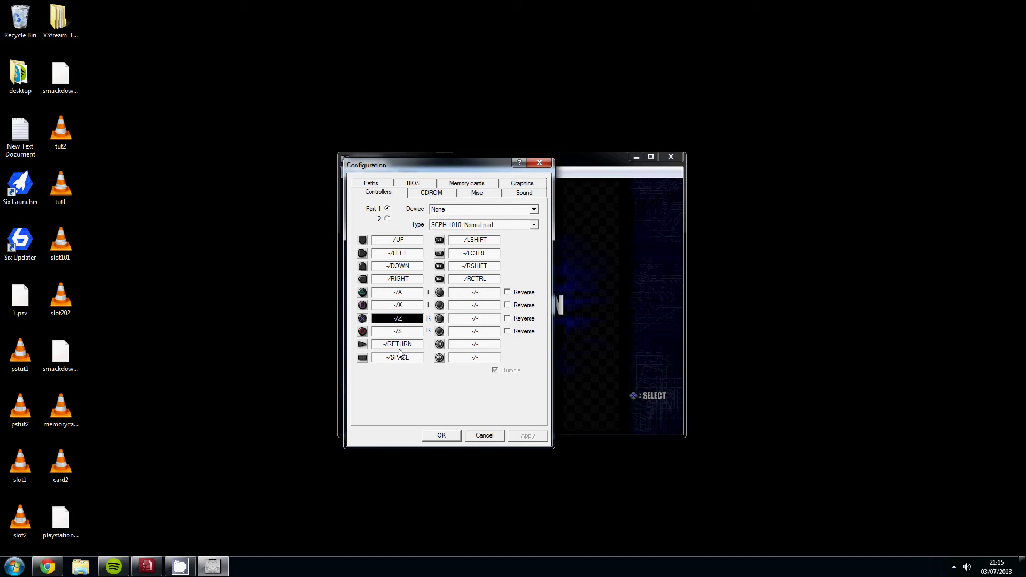
{"action": "key", "text": "w"}
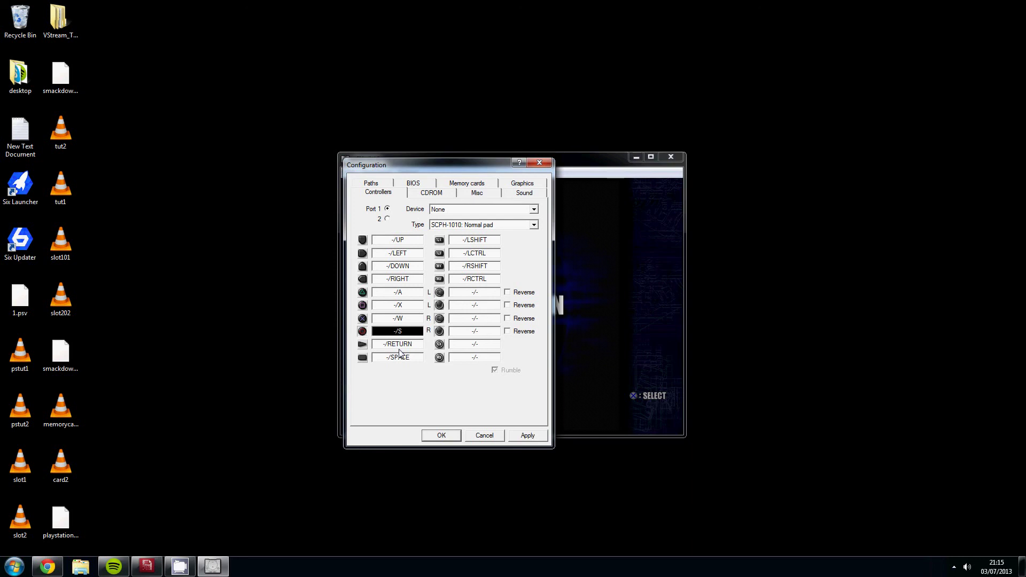
{"action": "key", "text": "e"}
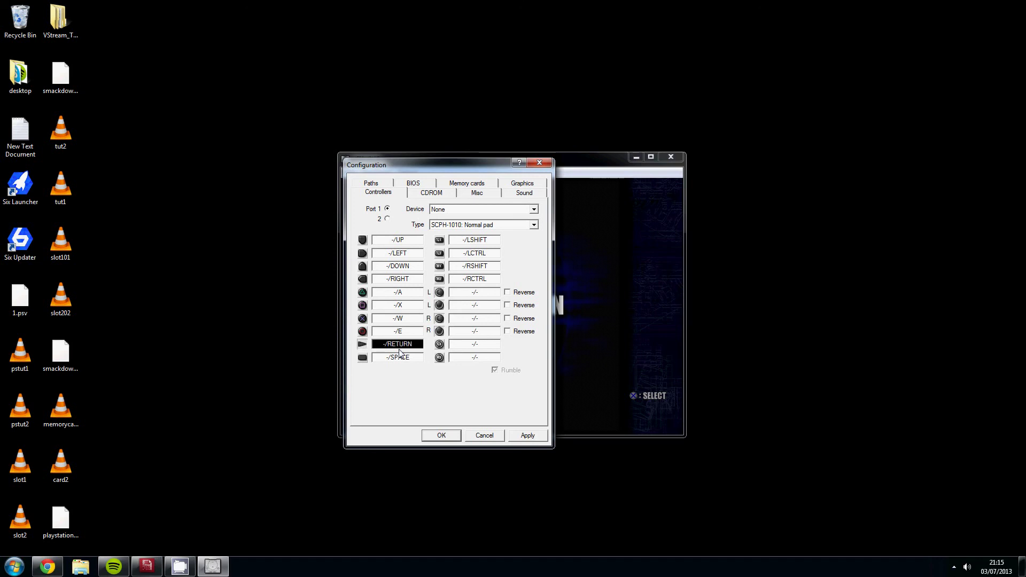
{"action": "key", "text": "v"}
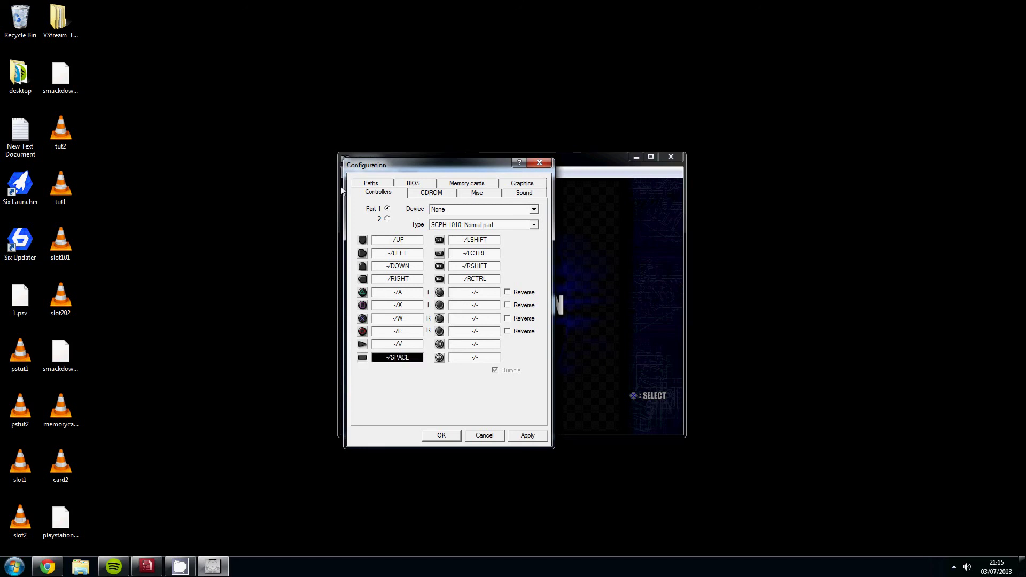
Step: Try the SCPH-1150 Analog+rumble controller type for Port 1, finishing on SCPH-1200 Dualshock
{"action": "left_click", "coordinate": [506, 225]}
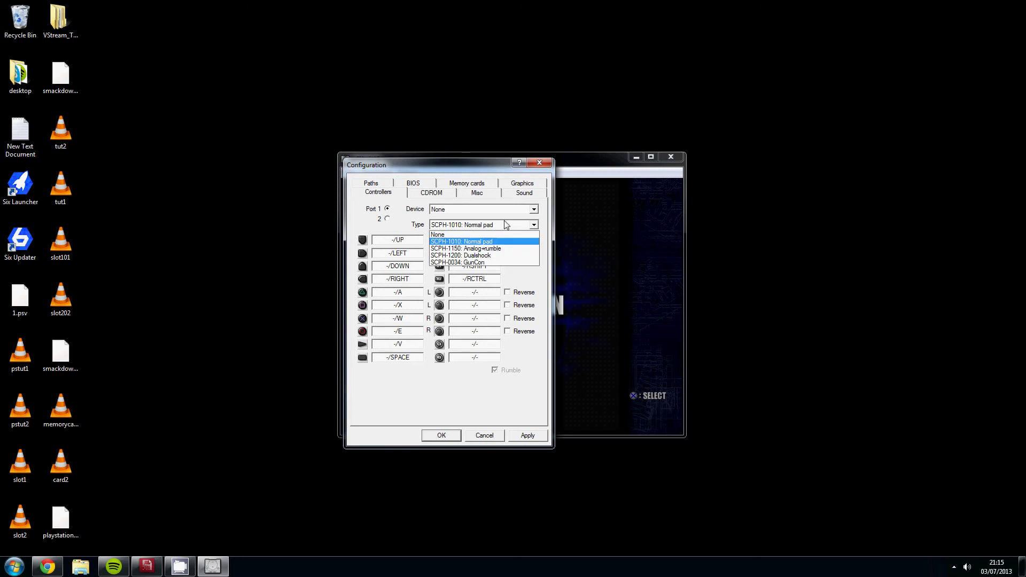
{"action": "left_click", "coordinate": [474, 249]}
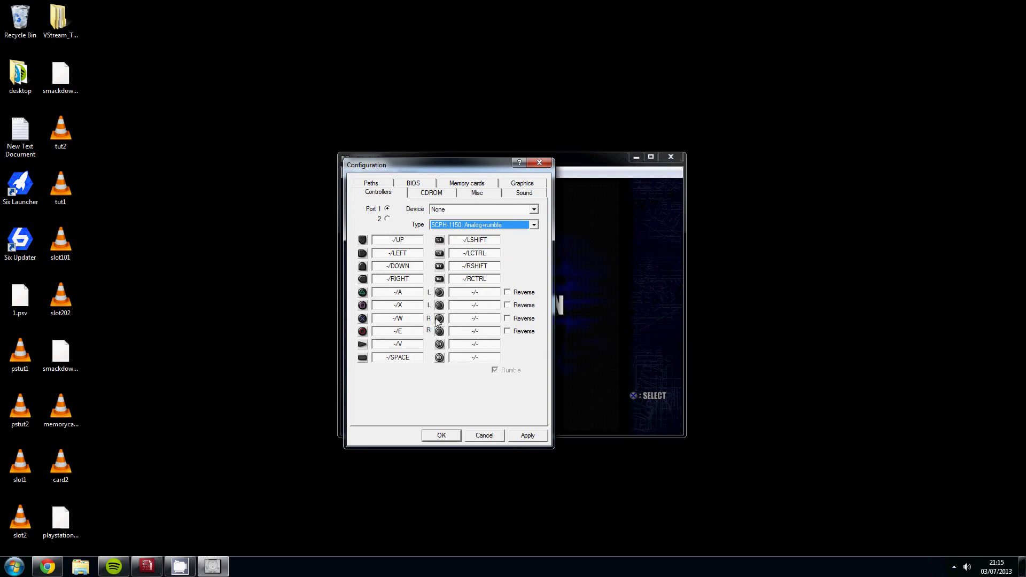
{"action": "left_click", "coordinate": [457, 226]}
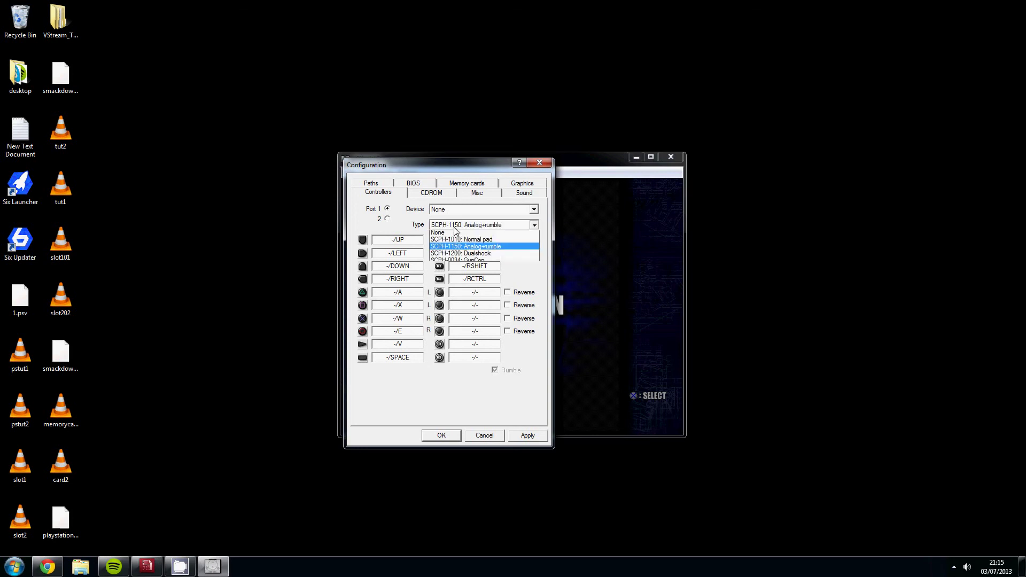
{"action": "left_click", "coordinate": [459, 256]}
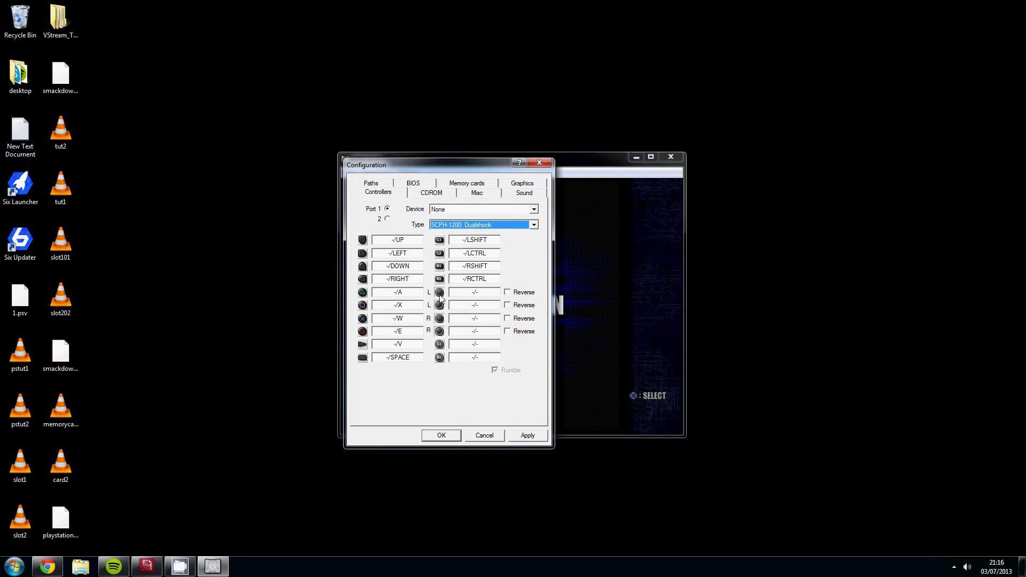
Step: Try to assign F to the first left analog stick axis, and close the configuration without applying the changes
{"action": "left_click", "coordinate": [474, 292]}
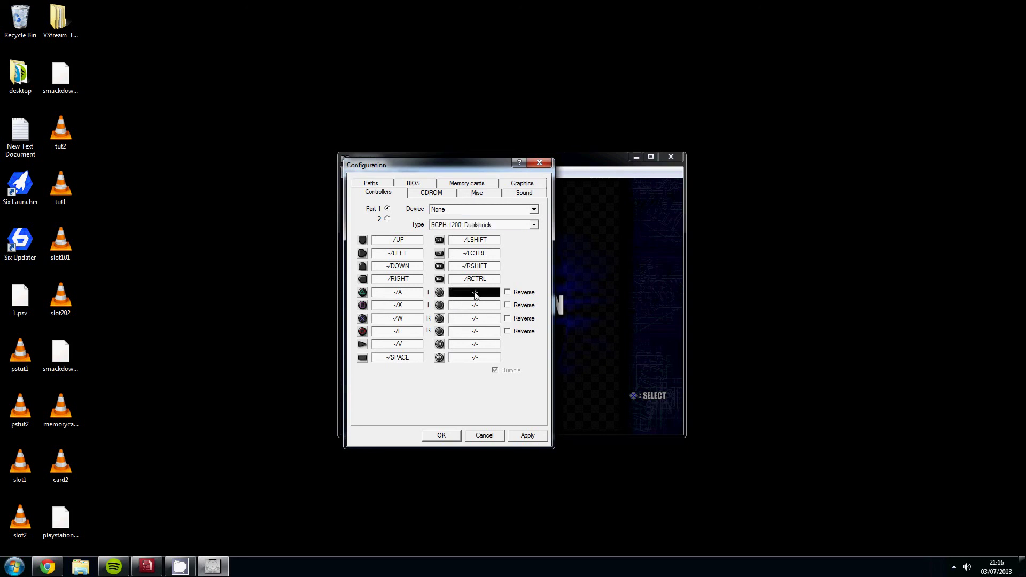
{"action": "key", "text": "f"}
{"action": "left_click", "coordinate": [540, 162]}
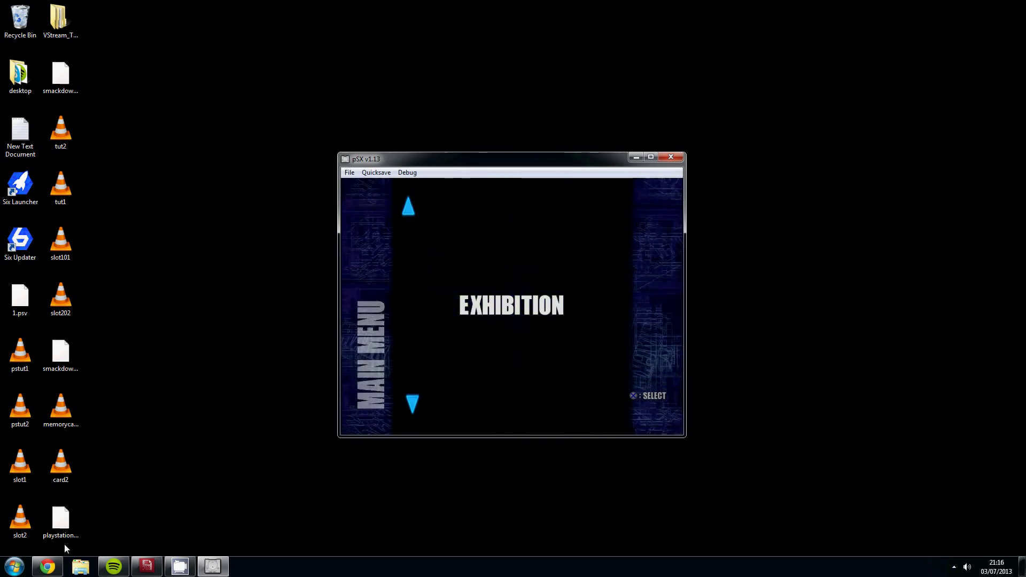
Step: Switch to Chrome with the WWF SmackDown! 2 - Know Your Role game page
{"action": "left_click", "coordinate": [47, 567]}
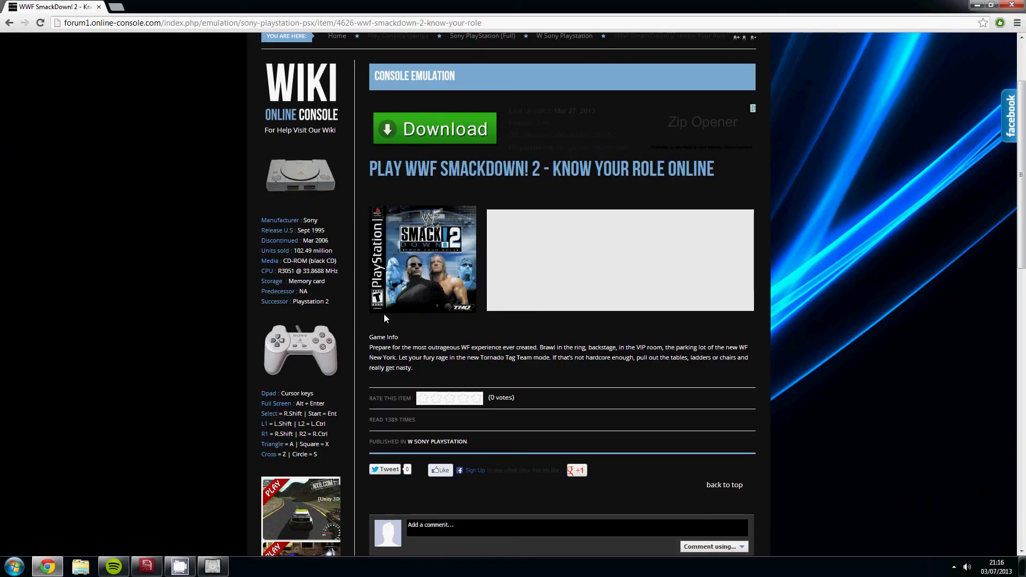